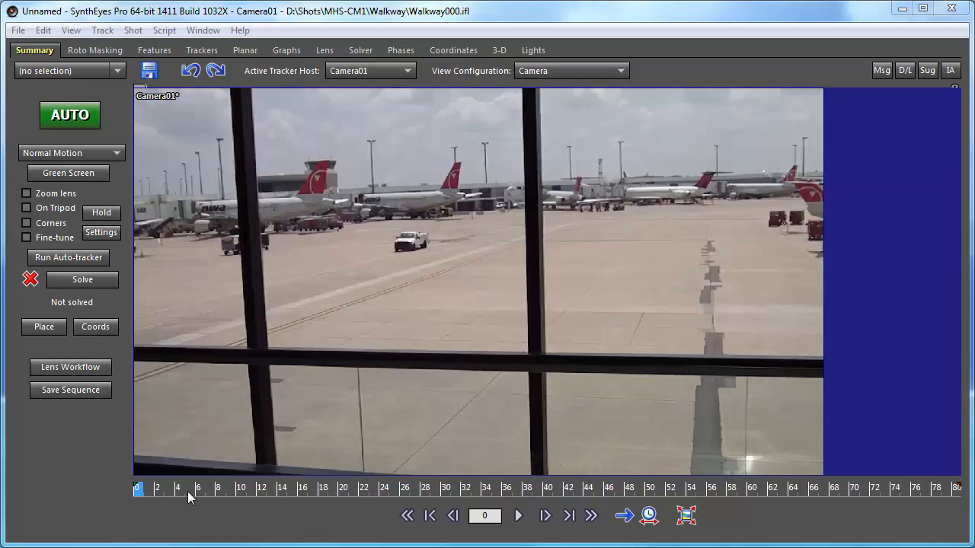
- Scrub forward through the shot and stop at frame 30
mouse_move(187, 491)
left_mouse_down()
mouse_move(956, 493)
mouse_move(186, 491)
left_mouse_up()
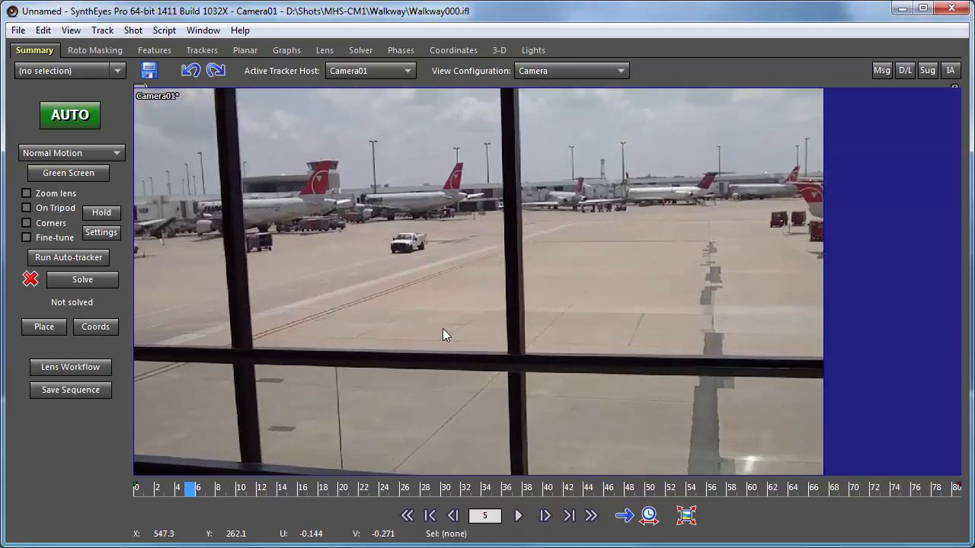
left_click(263, 488)
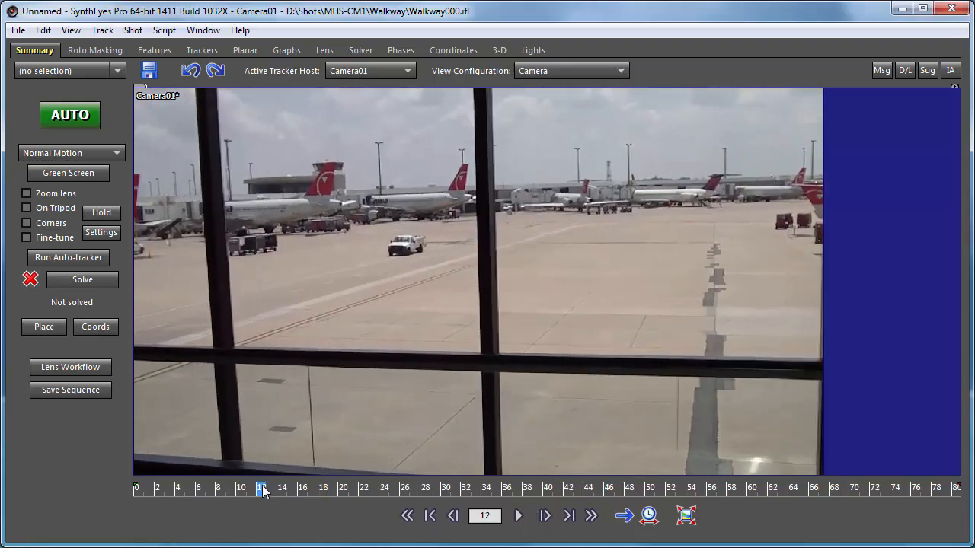
left_click_drag(263, 491, 343, 491)
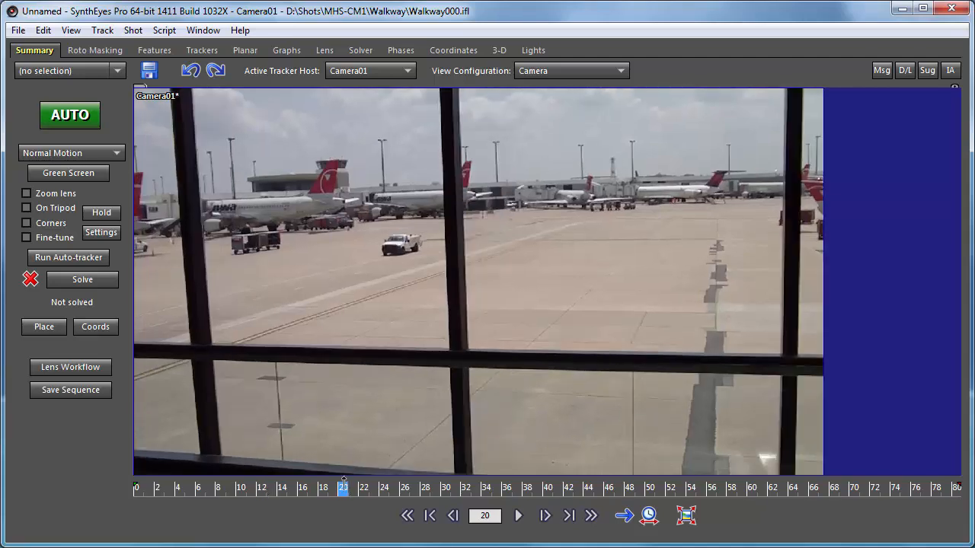
left_click(443, 488)
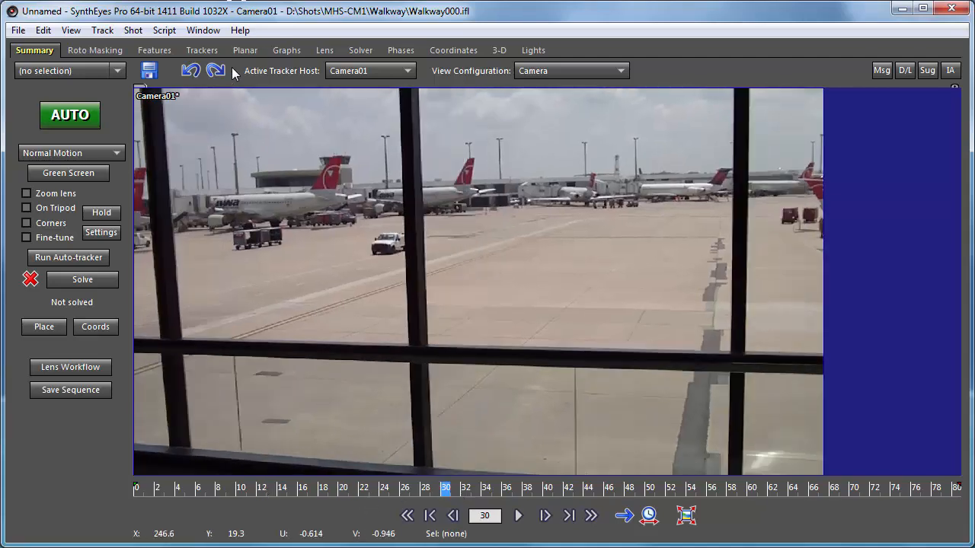
- Create a tracker on the second plane's red tail fin at frame 30 and set its size to 0.0100
left_click(199, 49)
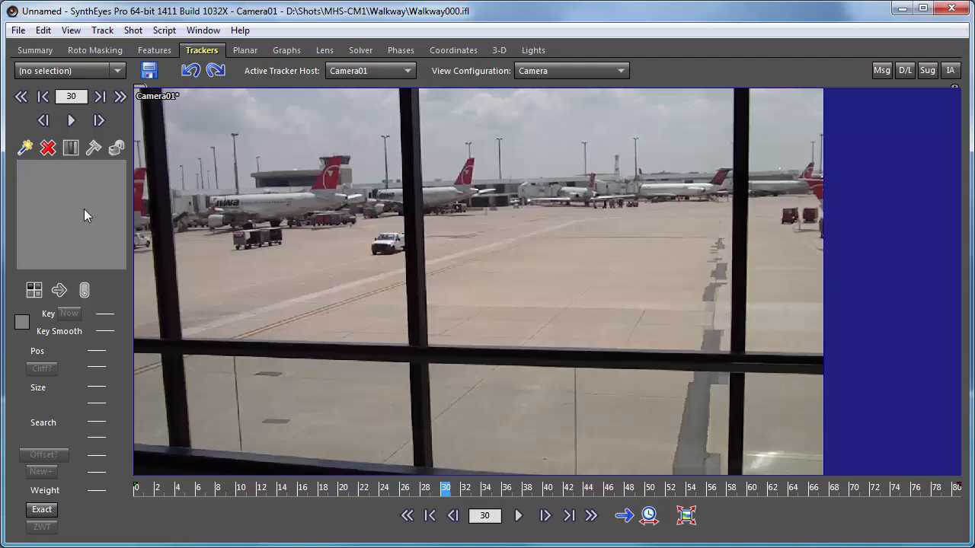
left_click(26, 148)
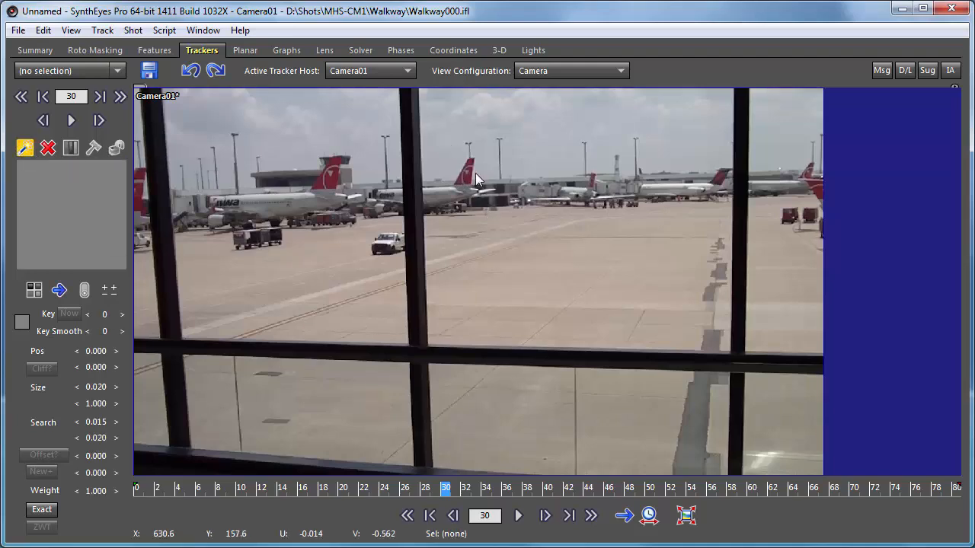
left_click_drag(466, 174, 465, 174)
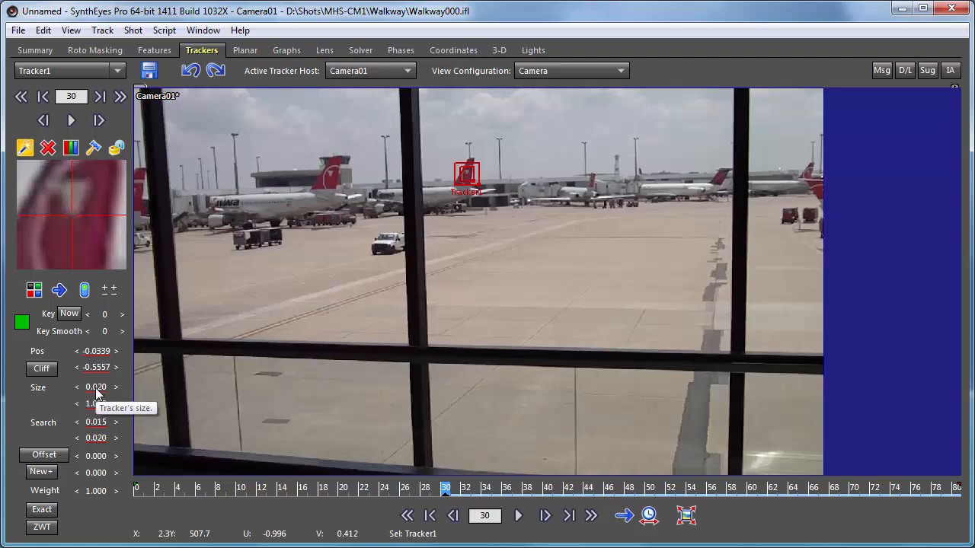
left_click_drag(95, 392, 96, 415)
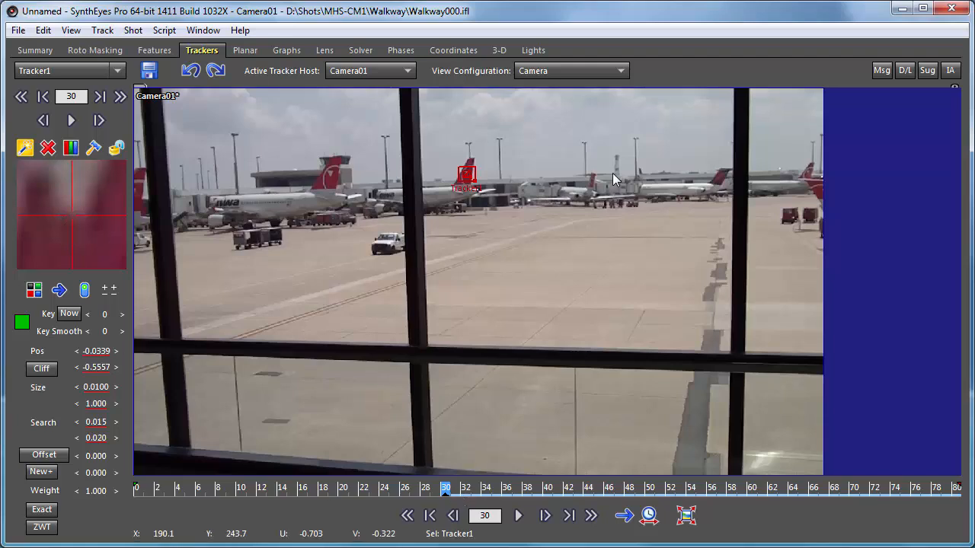
- Track the tail-fin tracker forward to frame 42, and set its vertical search size to 0.0390 at frame 40
scroll(90, 242, "down", 1)
scroll(89, 241, "down", 7)
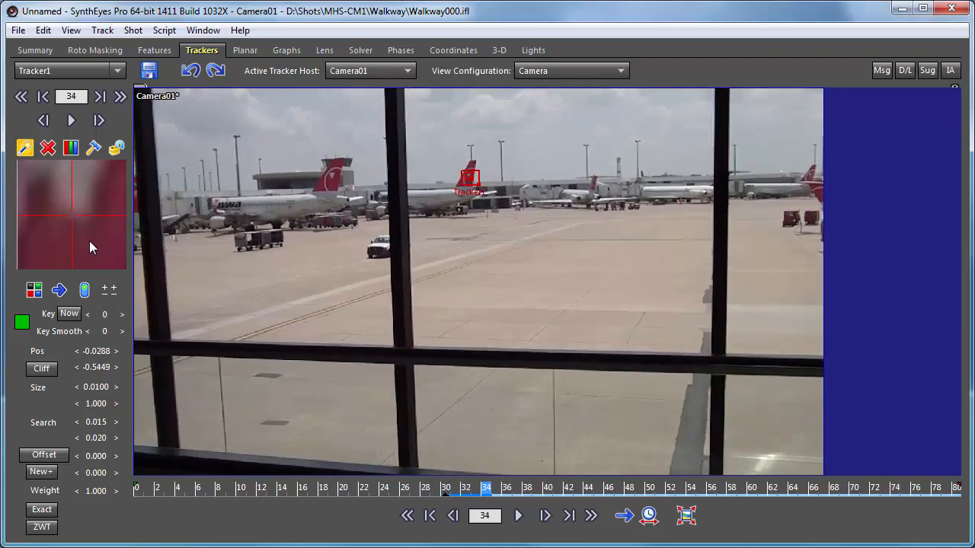
scroll(89, 241, "down", 2)
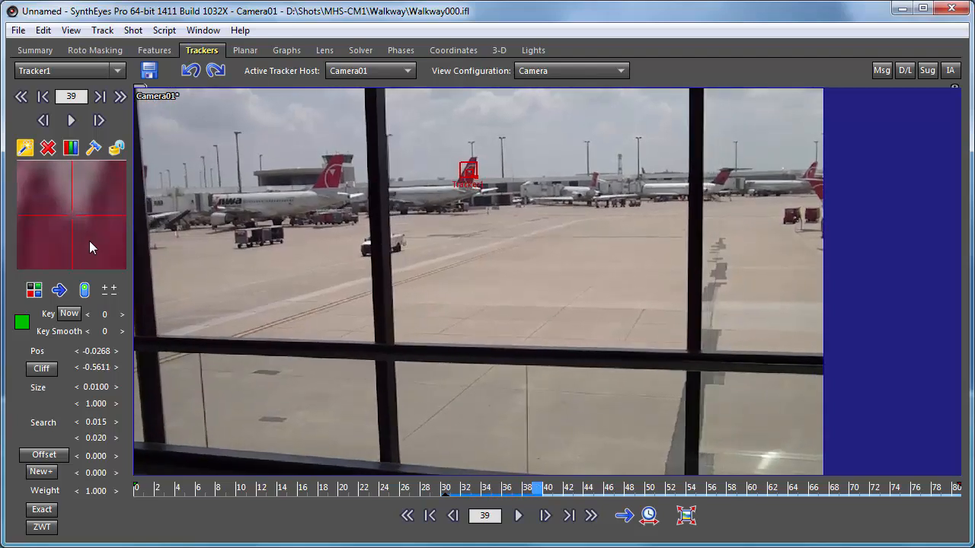
scroll(89, 241, "down", 1)
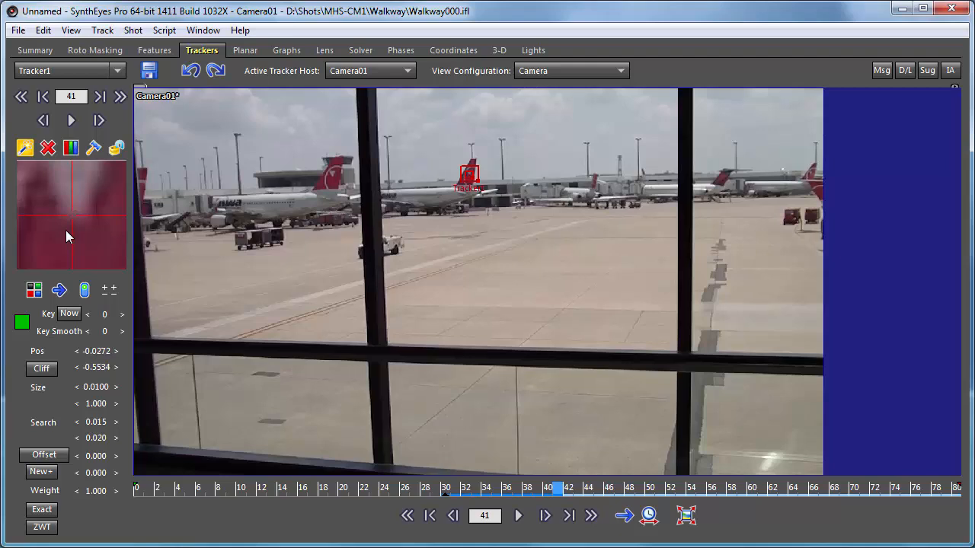
scroll(66, 231, "up", 3)
scroll(66, 231, "down", 4)
scroll(66, 231, "up", 2)
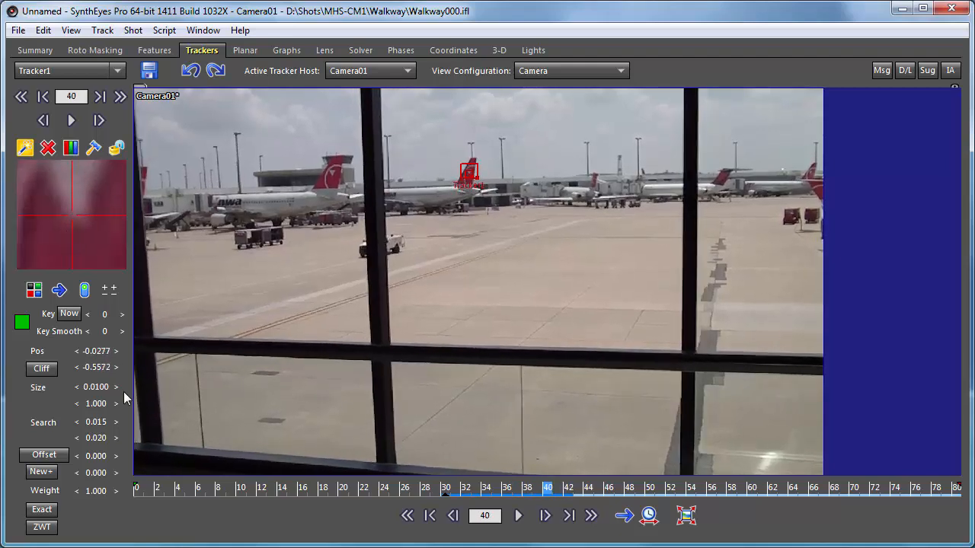
left_click_drag(96, 439, 95, 424)
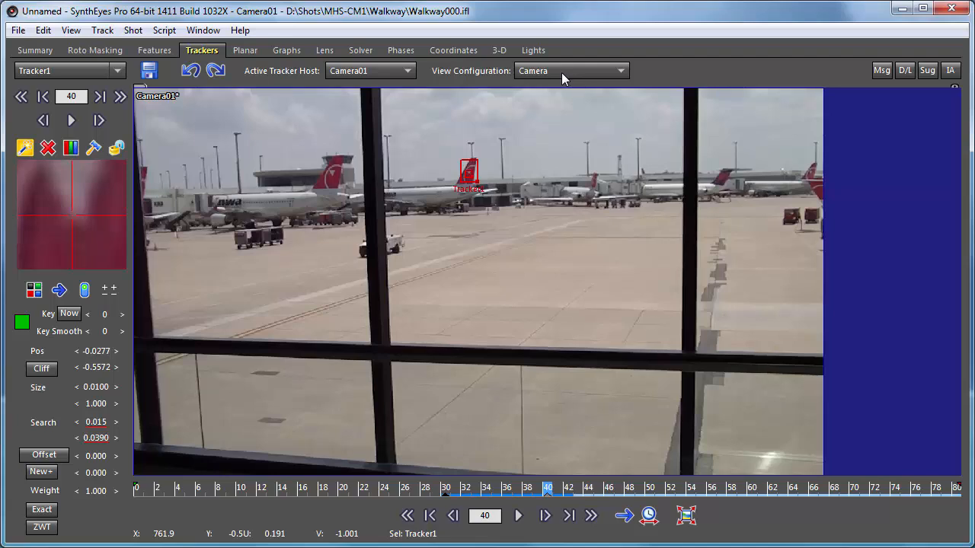
- Choose the Camera & Side SimulTrack layout and replace its SimulTrack view with a widened Graph Editor
left_click(584, 70)
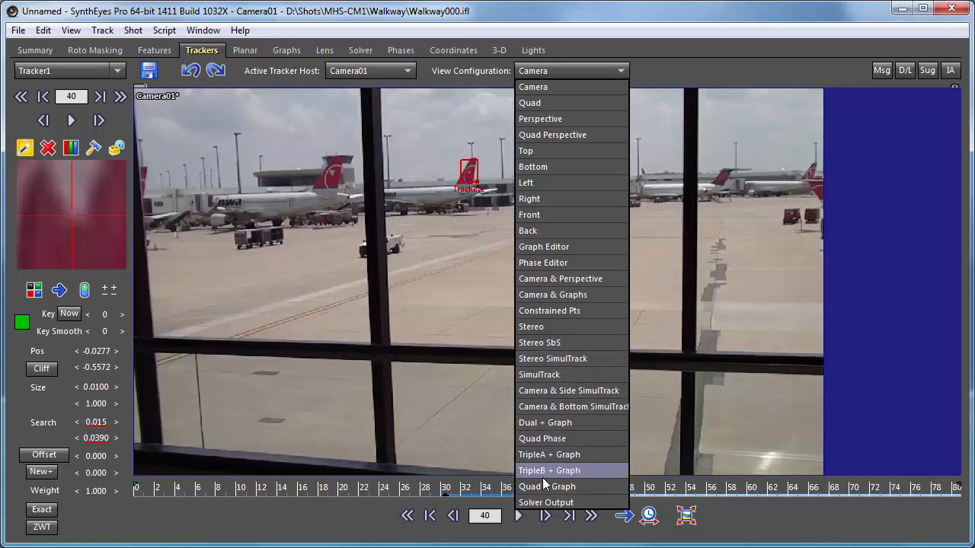
left_click(529, 389)
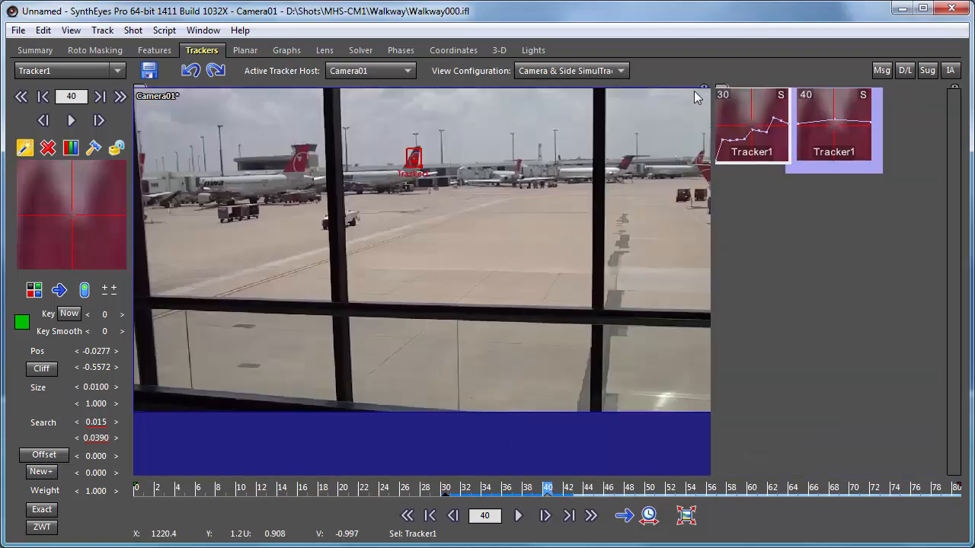
left_click(721, 88)
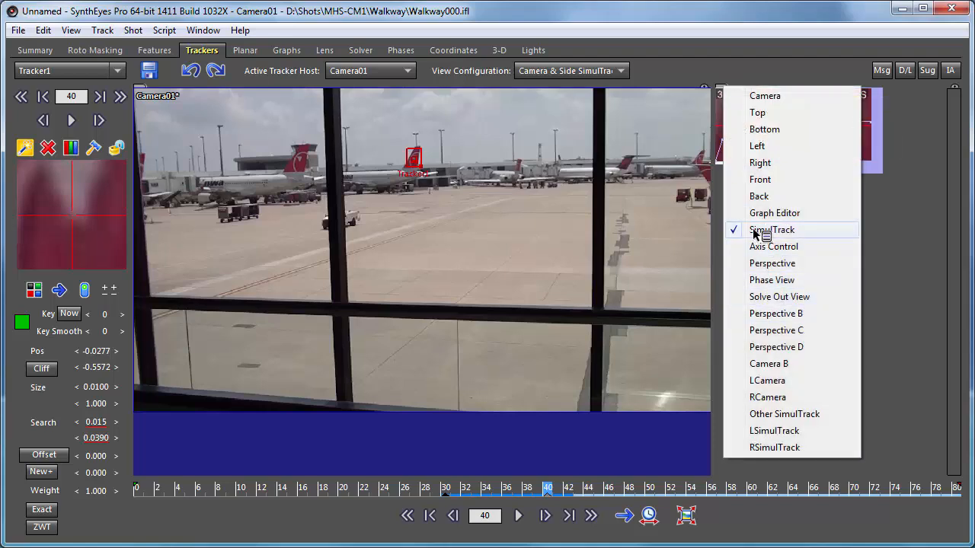
left_click(774, 213)
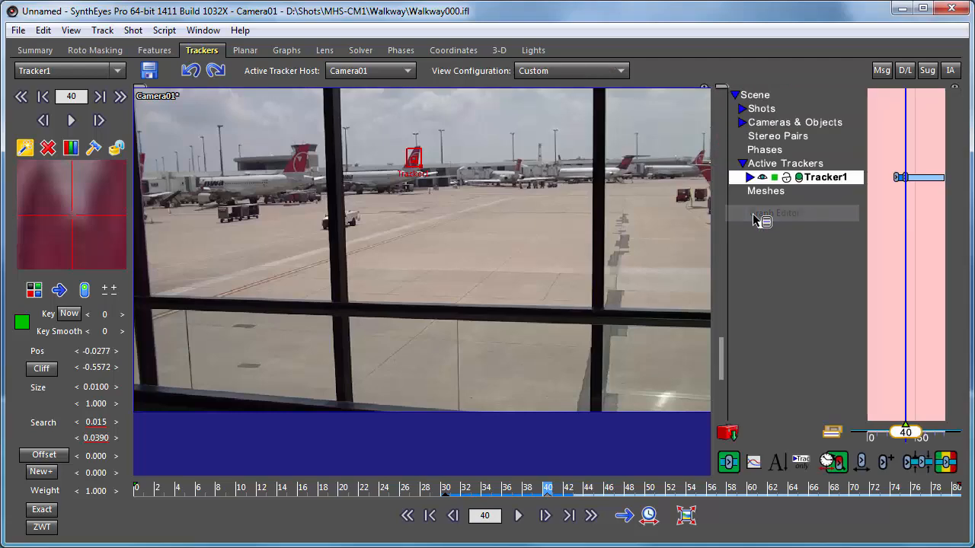
left_click_drag(711, 238, 534, 237)
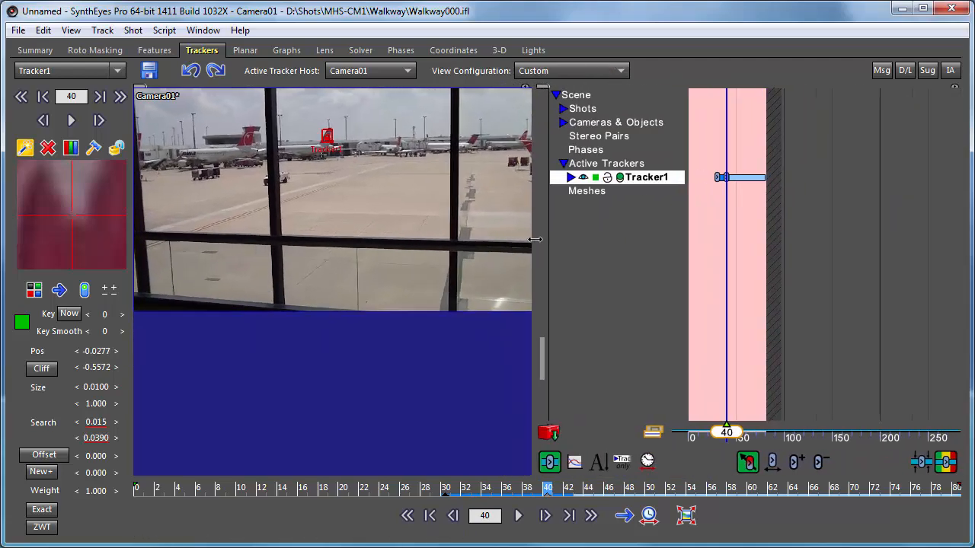
- Expand Tracker1's channels in the Graph Editor and display them as curves
scroll(339, 122, "up", 5)
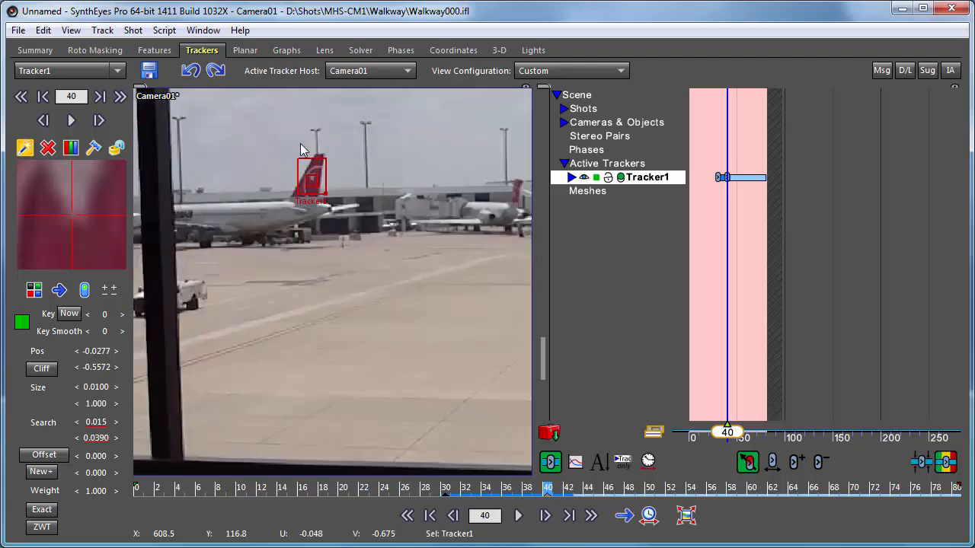
scroll(301, 137, "up", 5)
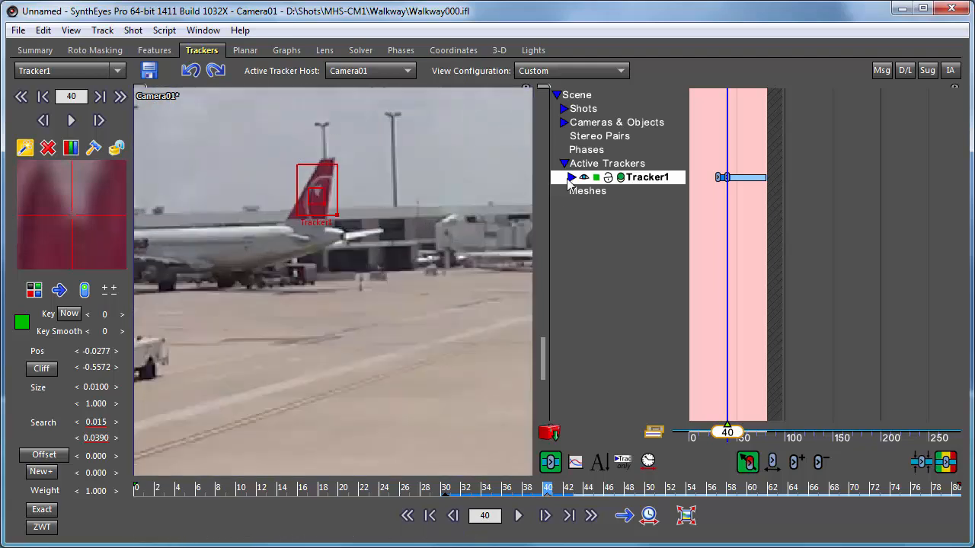
left_click(571, 177)
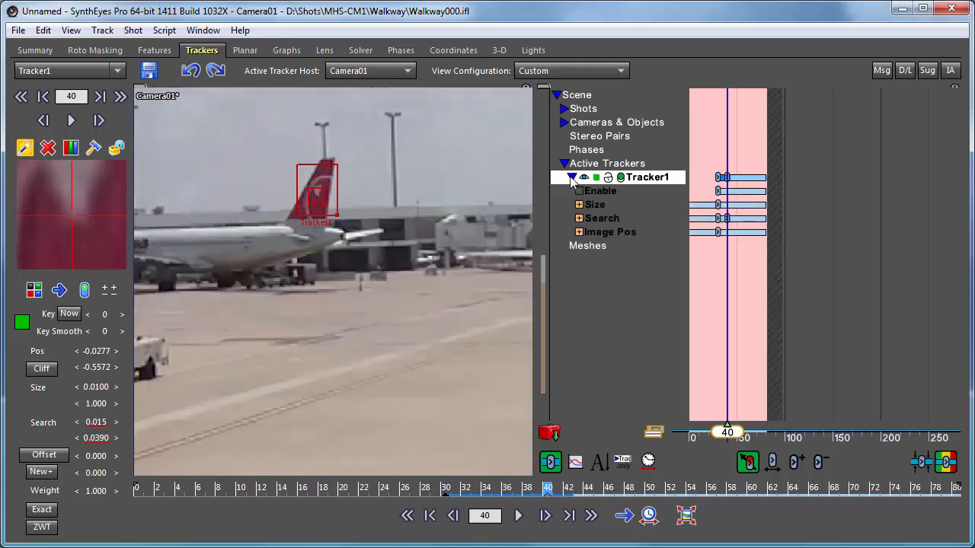
left_click(575, 462)
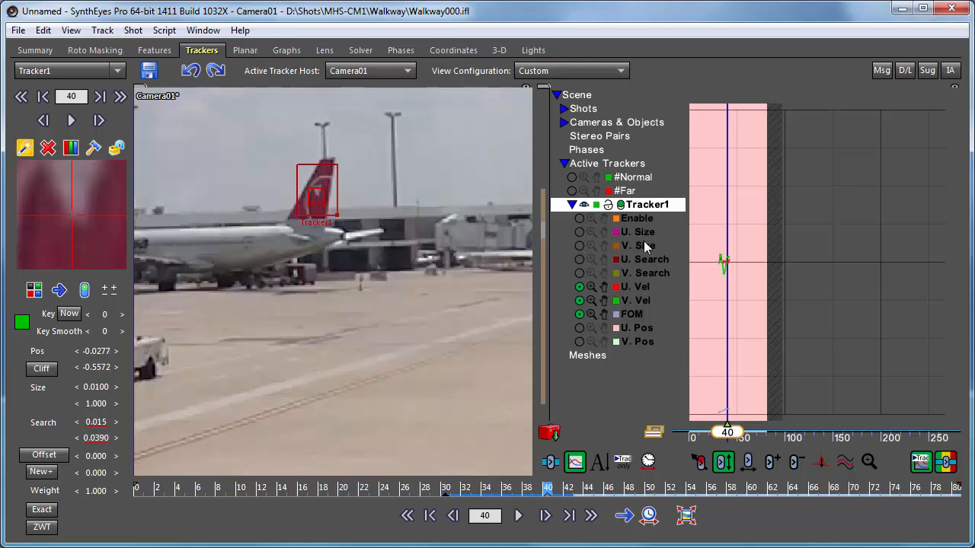
- Show Tracker1's U. Search and V. Search curves and hide them again
left_click(580, 263)
left_click(580, 272)
left_click(580, 259)
left_click(579, 273)
scroll(712, 309, "down", 3)
scroll(712, 313, "up", 3)
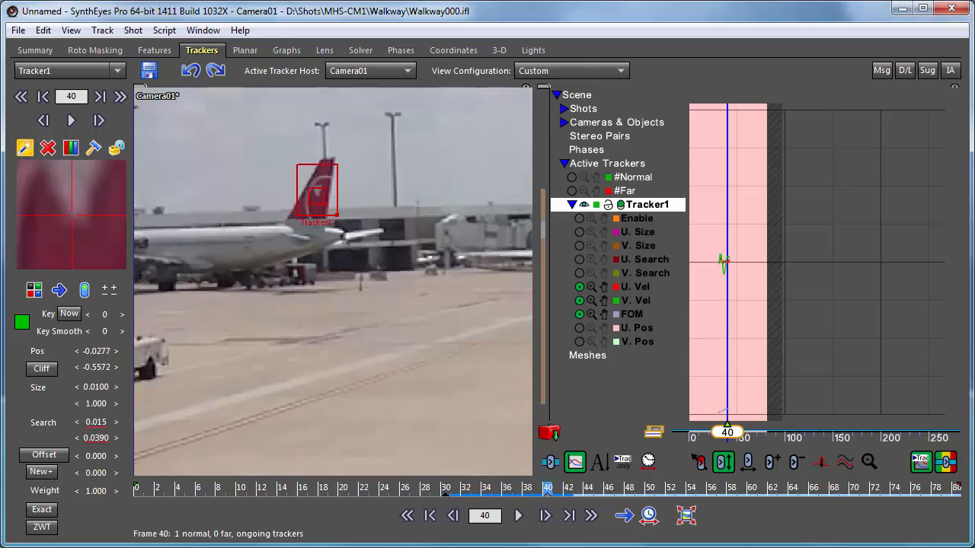
- Track the tail fin forward to frame 58 while monitoring its velocity and FOM curves
right_click_drag(712, 322, 776, 323)
middle_click_drag(776, 322, 752, 323)
right_click_drag(753, 322, 760, 322)
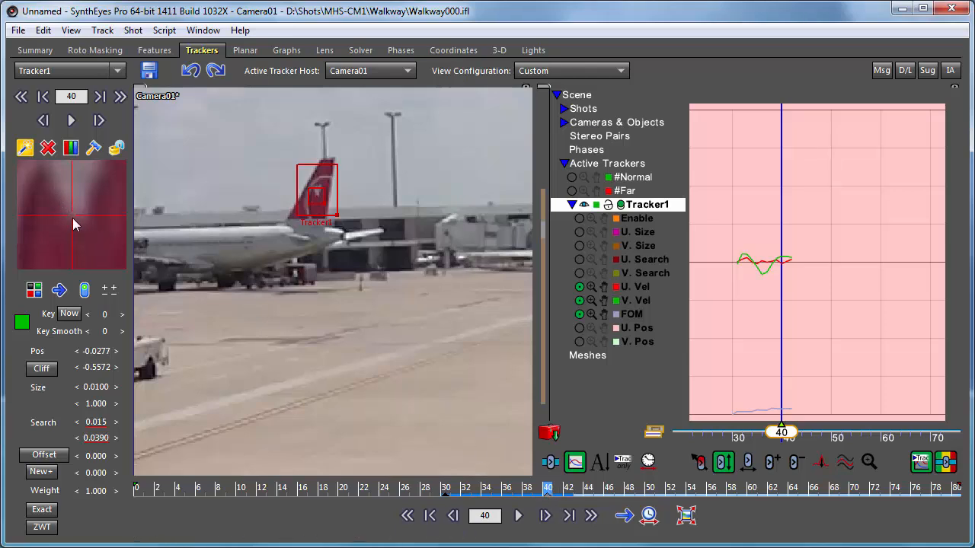
scroll(72, 218, "down", 12)
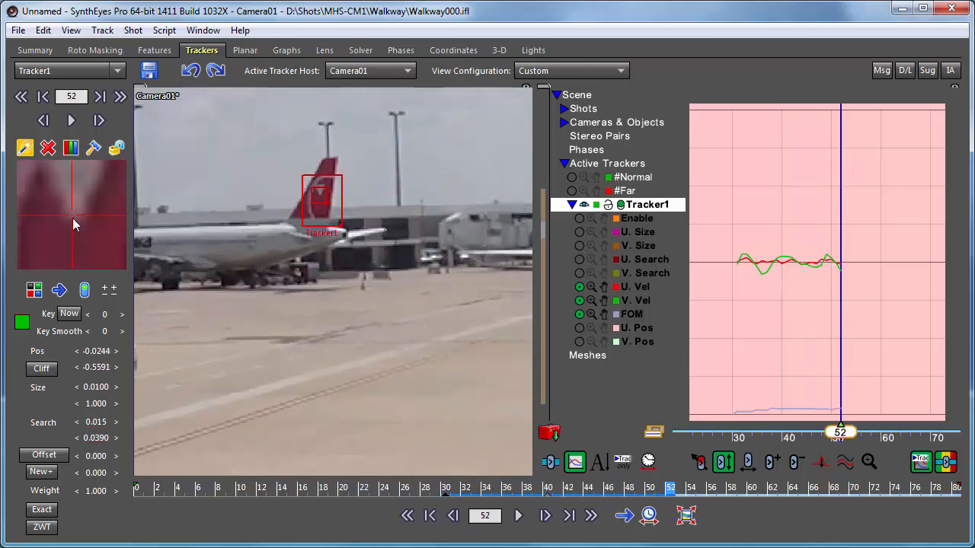
scroll(72, 218, "down", 3)
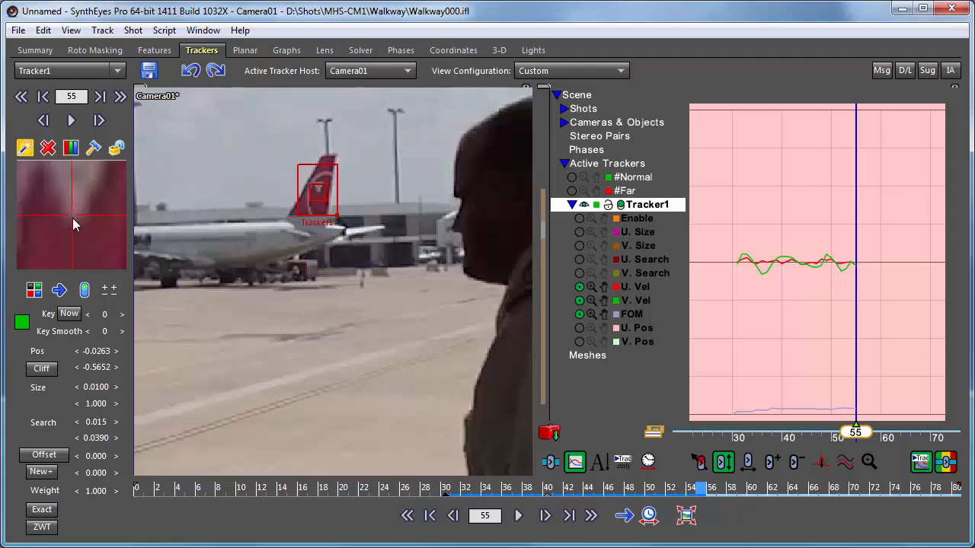
scroll(73, 218, "down", 2)
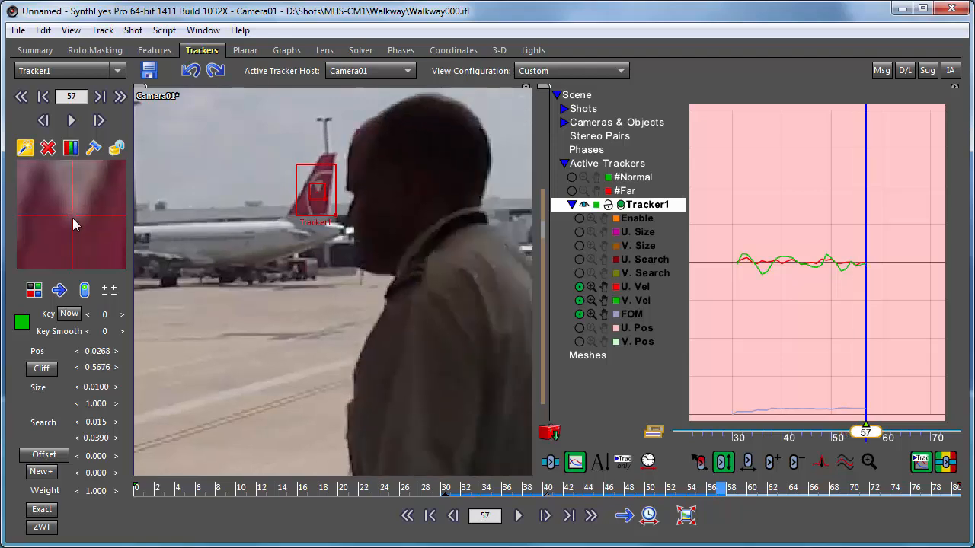
scroll(73, 218, "down", 1)
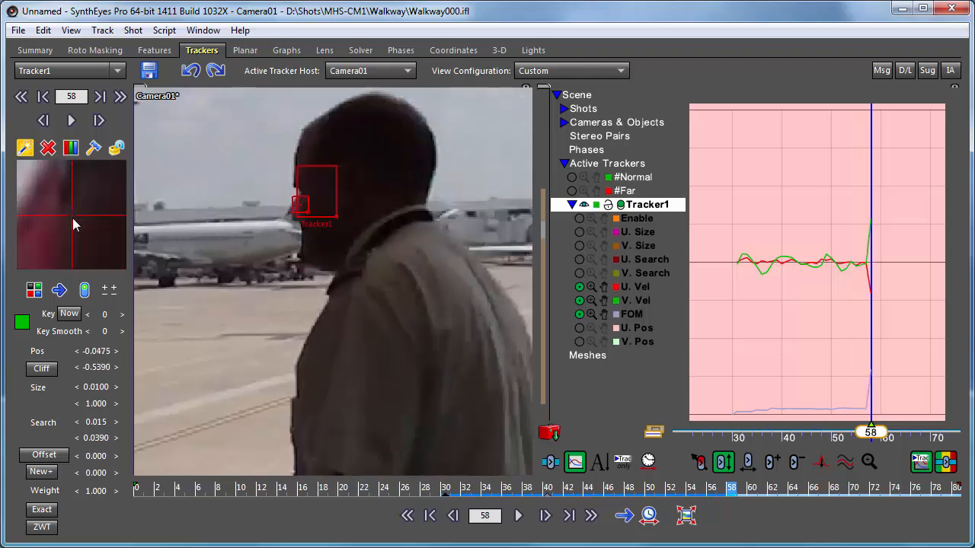
- Return to frame 57, turn on offset tracking, and move the tracked area to a dark detail below the same plane's fuselage, offset 0.2111, -0.1189
scroll(72, 218, "up", 1)
scroll(72, 217, "down", 1)
scroll(72, 217, "up", 1)
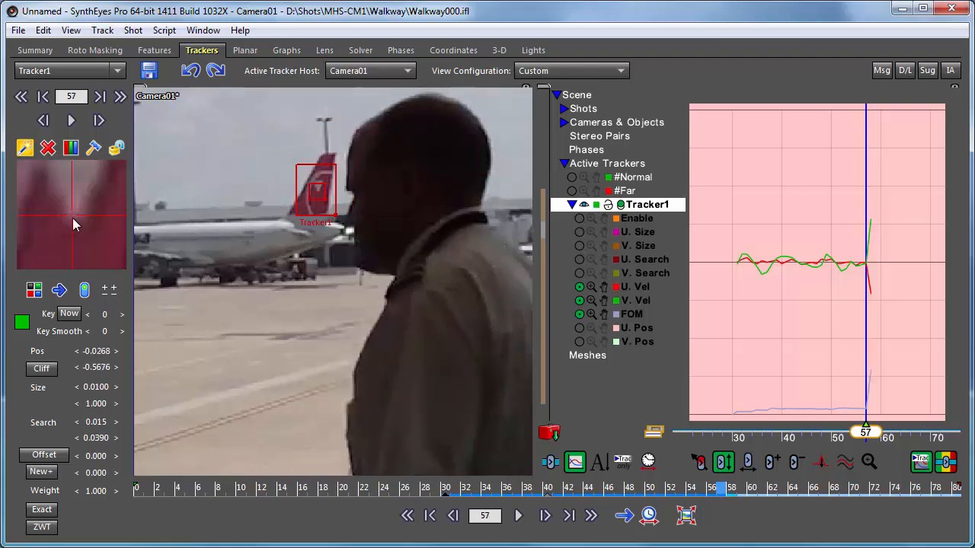
scroll(231, 287, "down", 1)
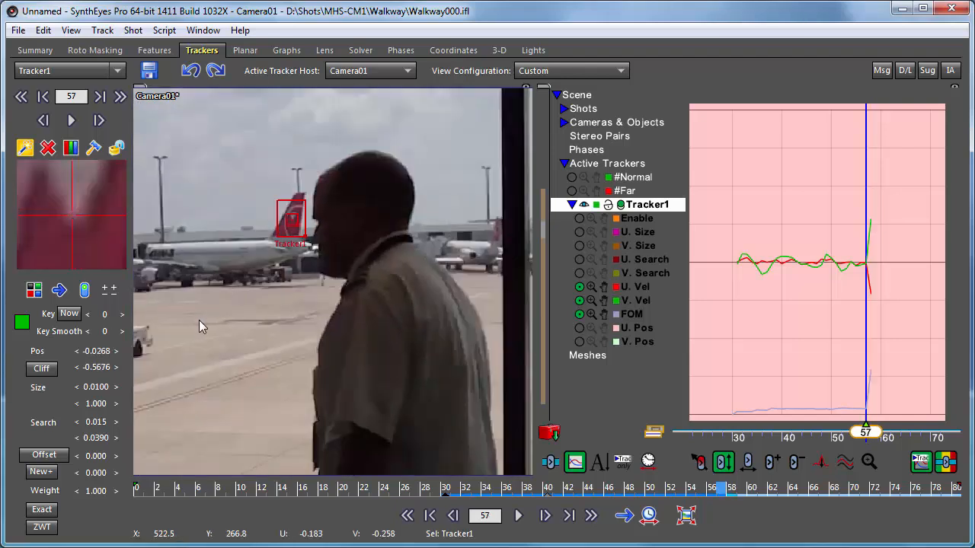
middle_click_drag(240, 337, 274, 343)
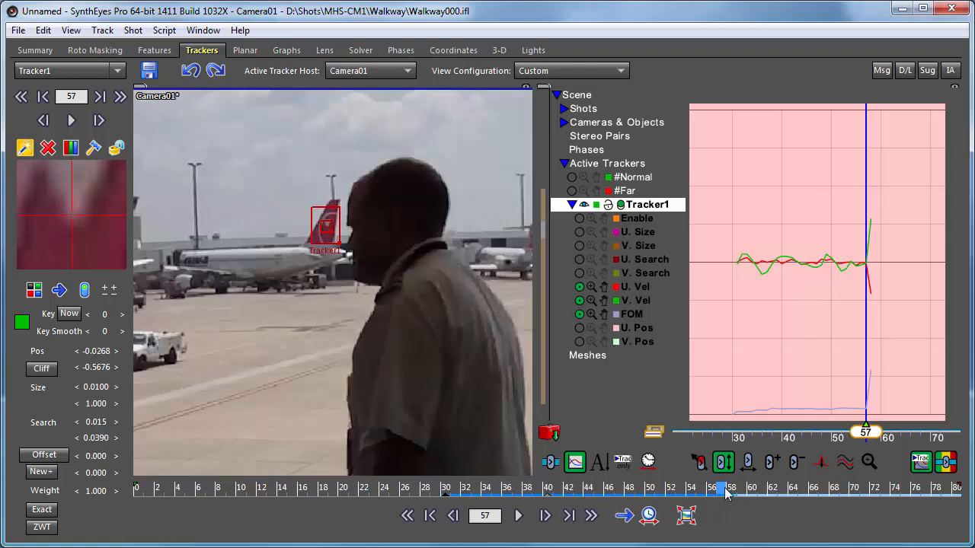
mouse_move(721, 490)
middle_mouse_down()
mouse_move(743, 490)
mouse_move(709, 488)
mouse_move(722, 493)
middle_mouse_up()
left_click_drag(720, 490, 722, 411)
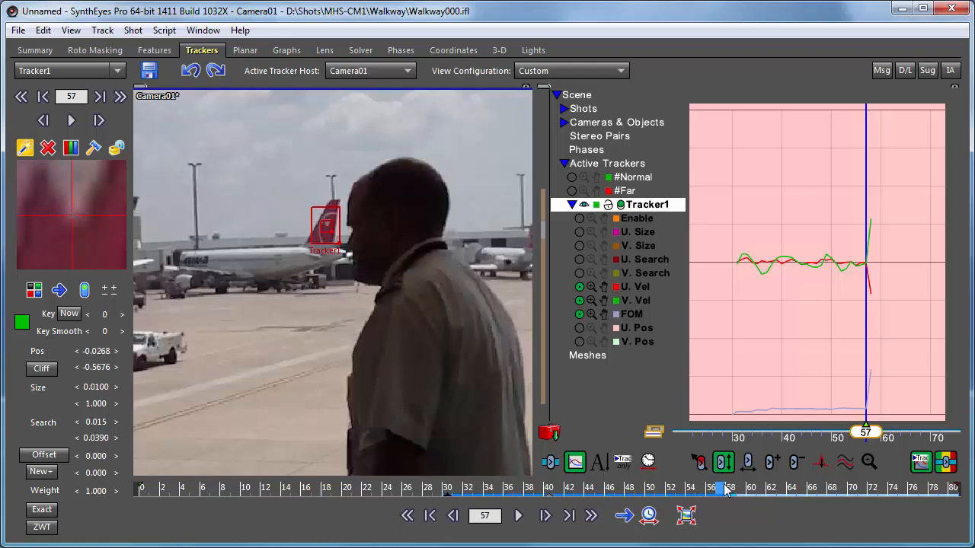
left_click_drag(721, 489, 720, 455)
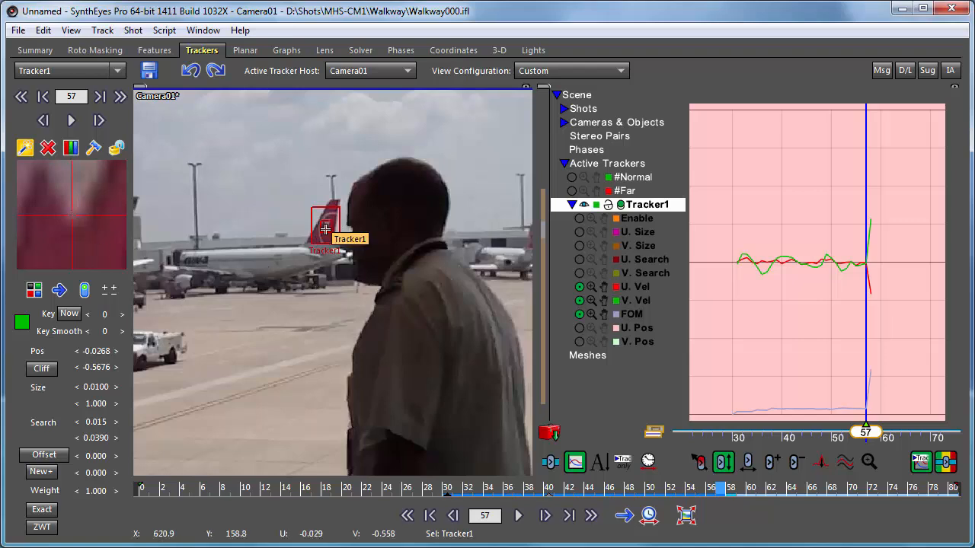
left_click(36, 456)
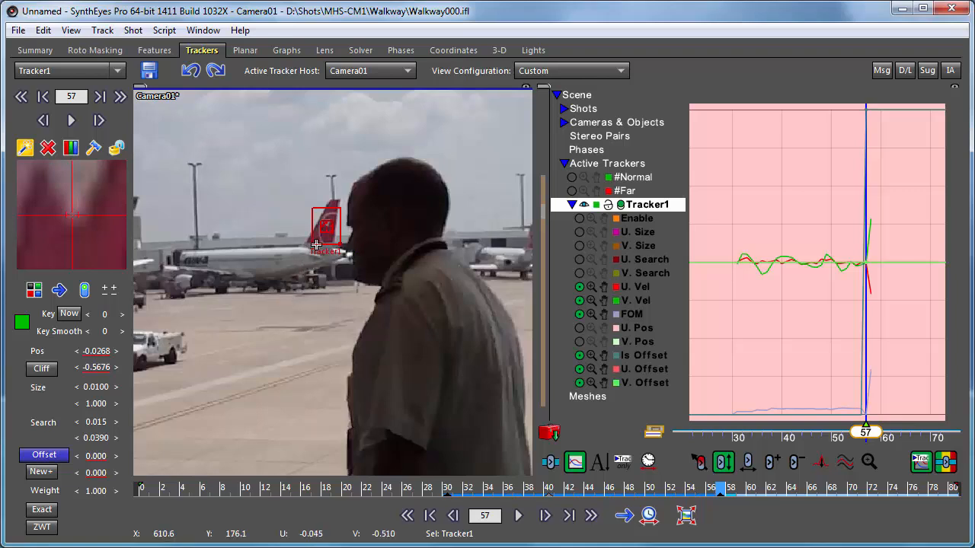
left_click_drag(316, 245, 208, 264)
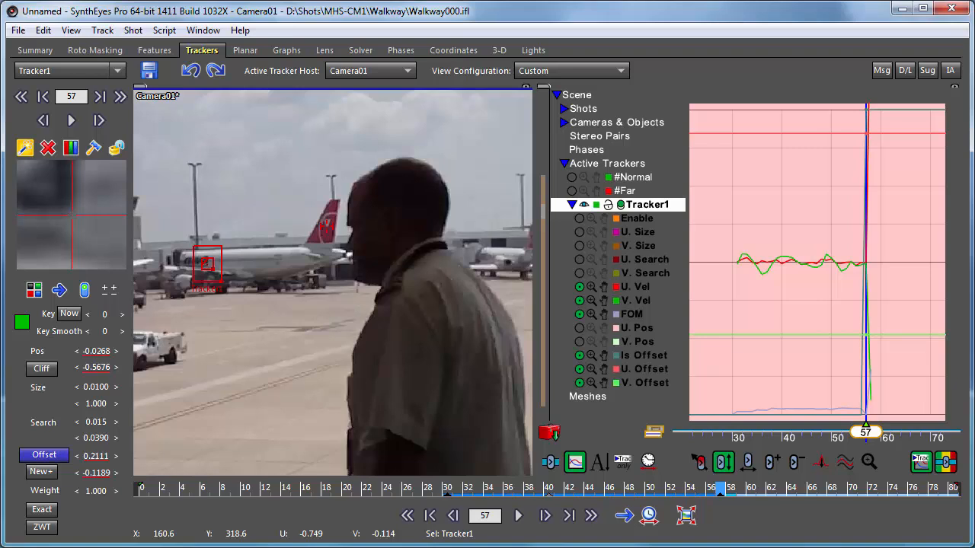
- Nudge the tracked area below the fuselage at frame 57 to offset 0.2111, -0.1168 and track forward to frame 61
left_click_drag(208, 264, 209, 263)
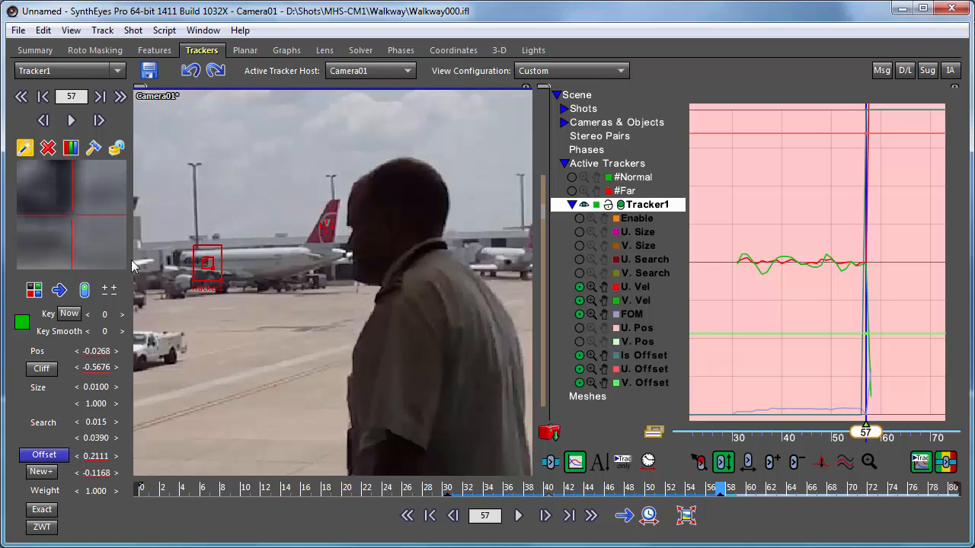
key("period")
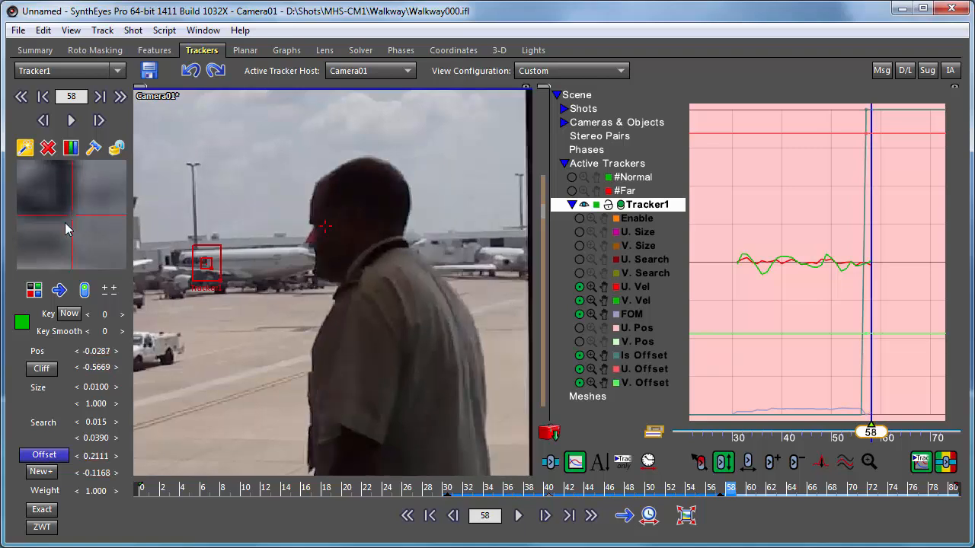
key("period")
key("period")
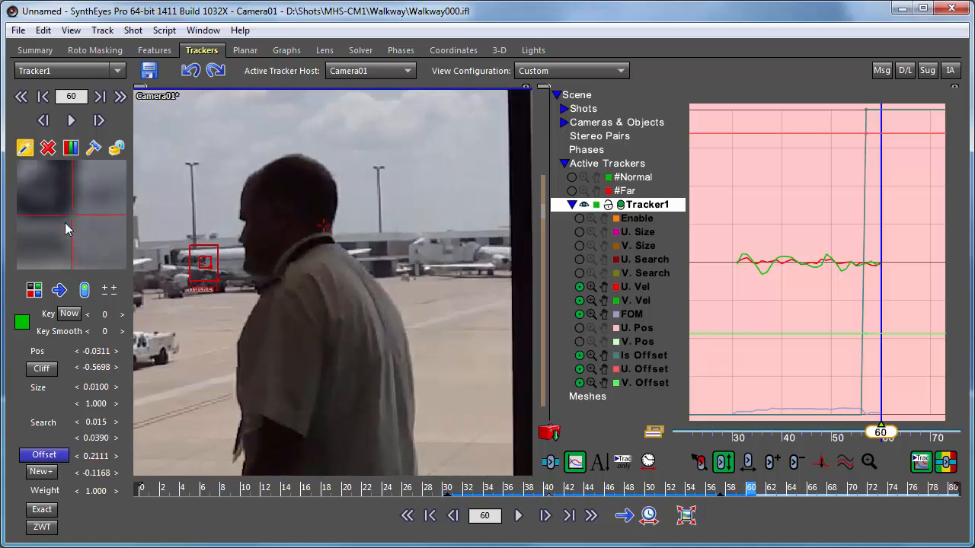
key("period")
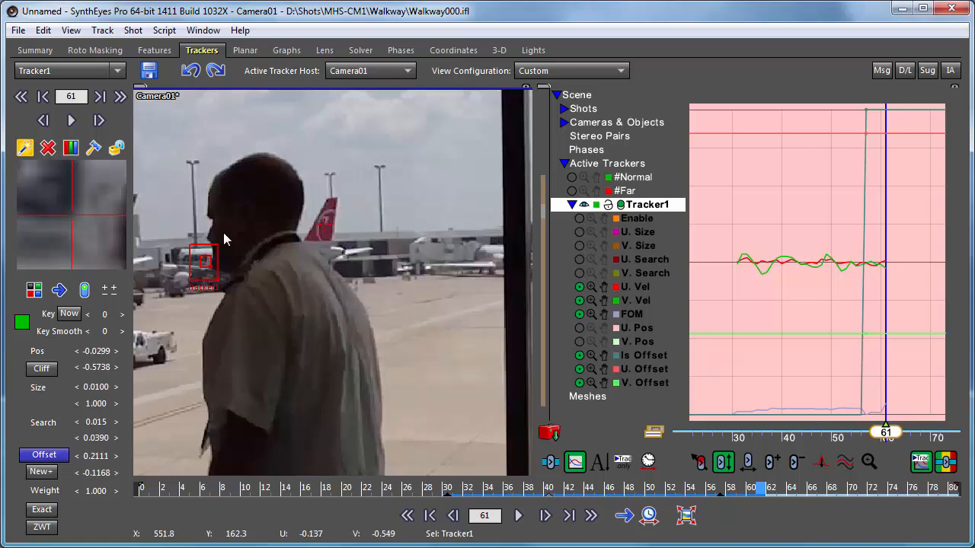
- Realign Tracker1's final position on the tail fin's white mark at frame 61, giving an offset of 0.2129, -0.1147
scroll(56, 235, "up", 1)
scroll(56, 235, "down", 1)
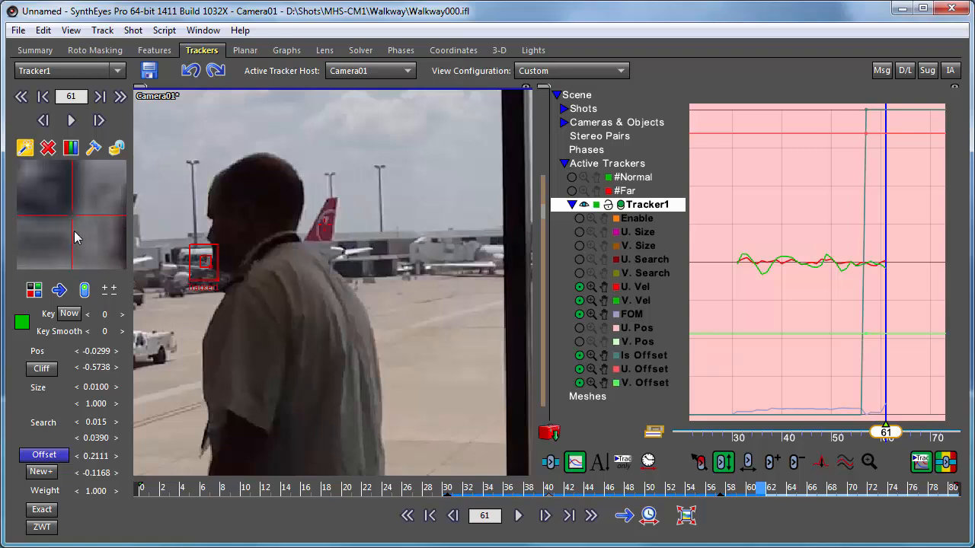
scroll(326, 221, "up", 8)
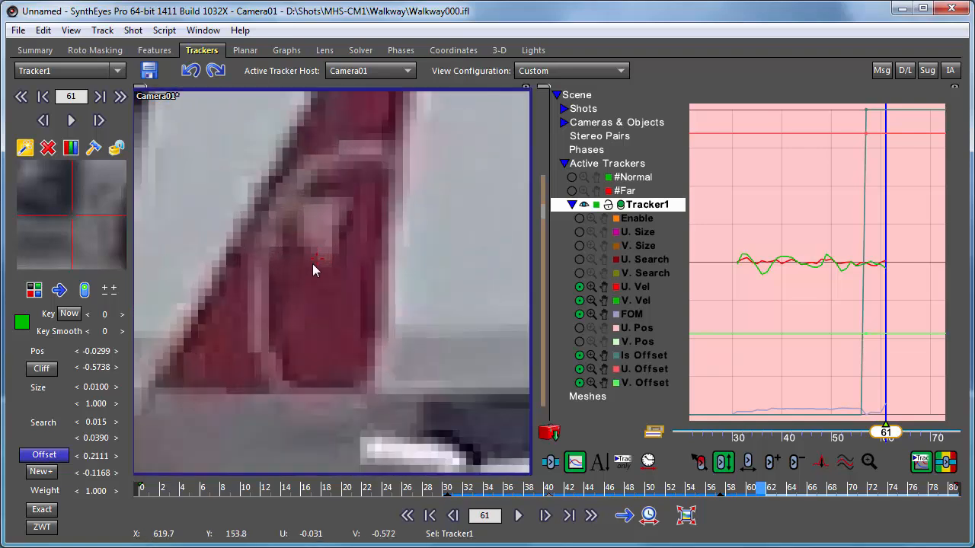
left_click_drag(315, 262, 325, 264)
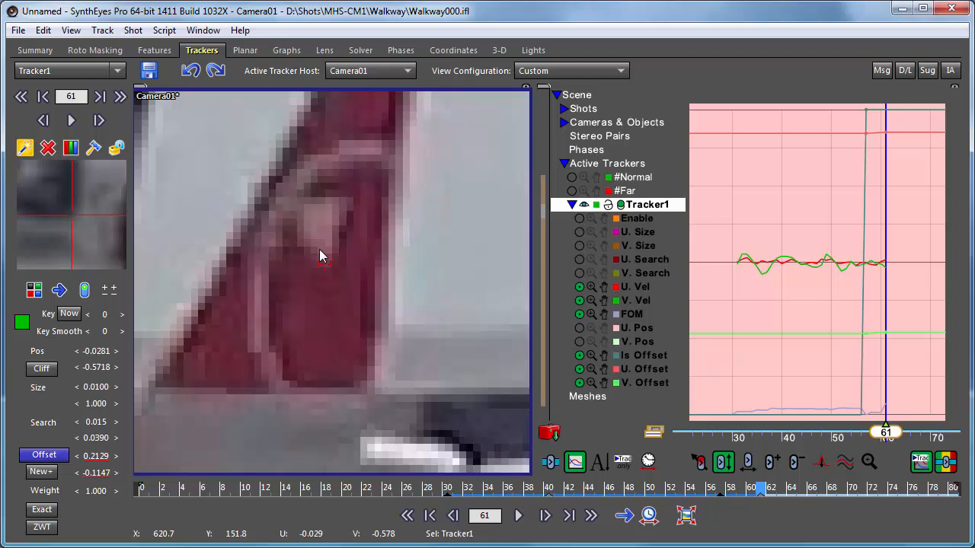
scroll(319, 249, "down", 2)
scroll(324, 243, "down", 1)
scroll(327, 249, "down", 3)
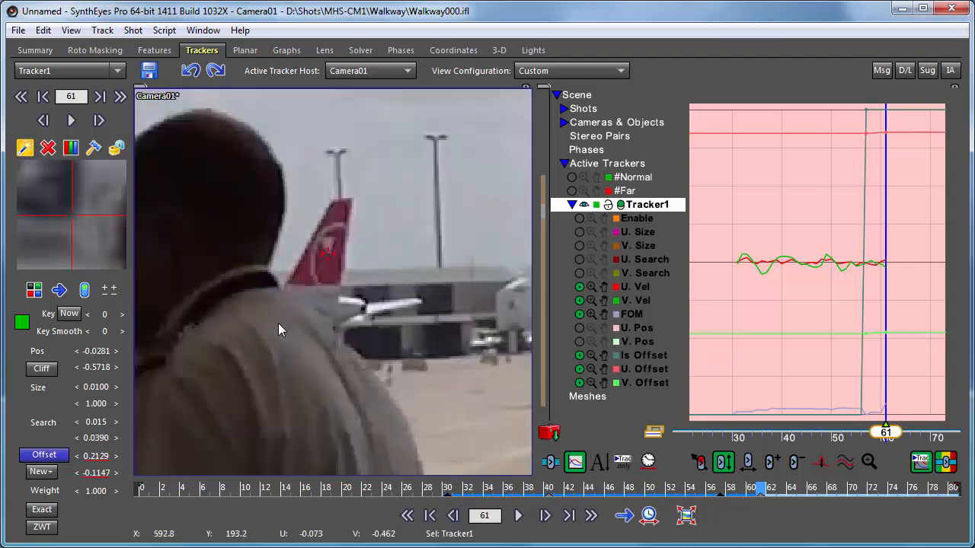
scroll(264, 322, "up", 1)
middle_click_drag(397, 305, 368, 301)
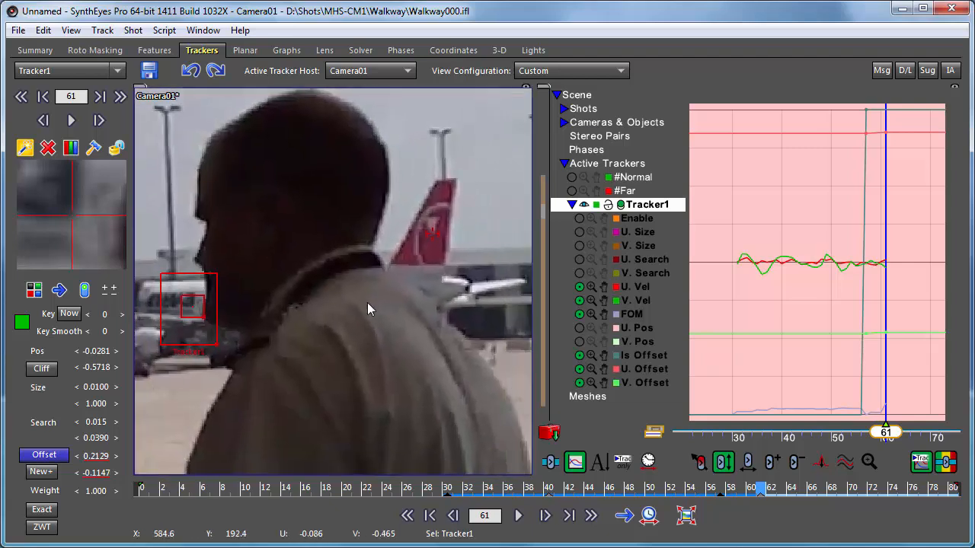
- Turn off offset tracking at frame 61 and track the tail fin directly forward to frame 68
left_click(39, 456)
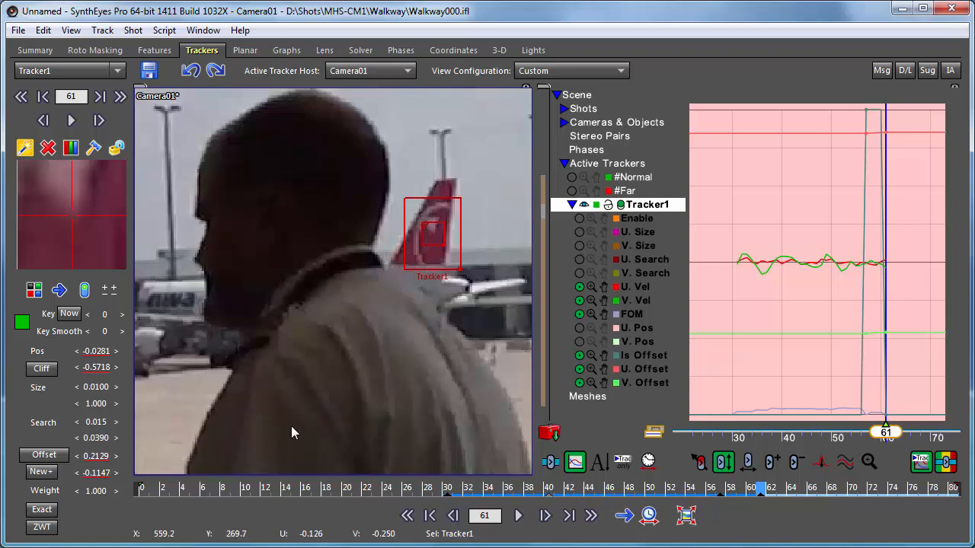
scroll(68, 236, "down", 2)
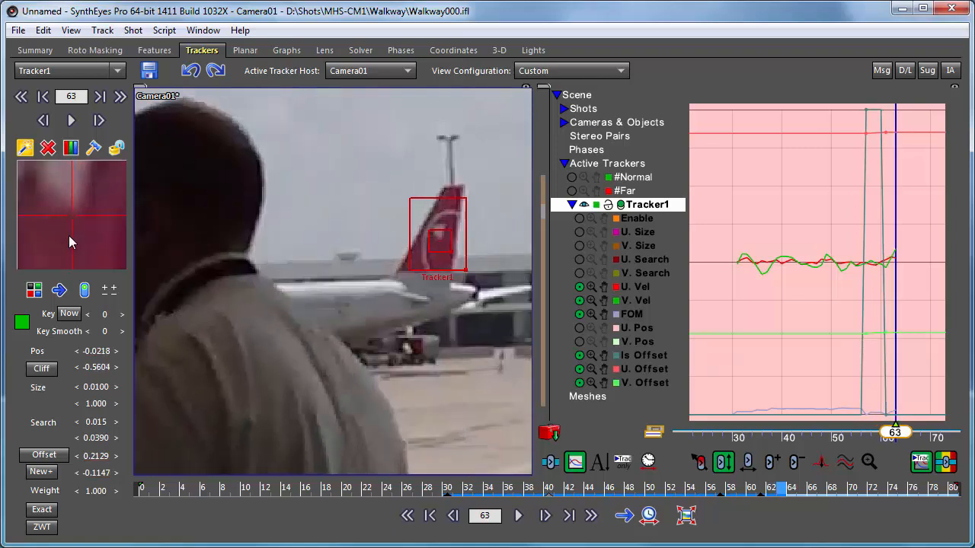
scroll(68, 236, "down", 1)
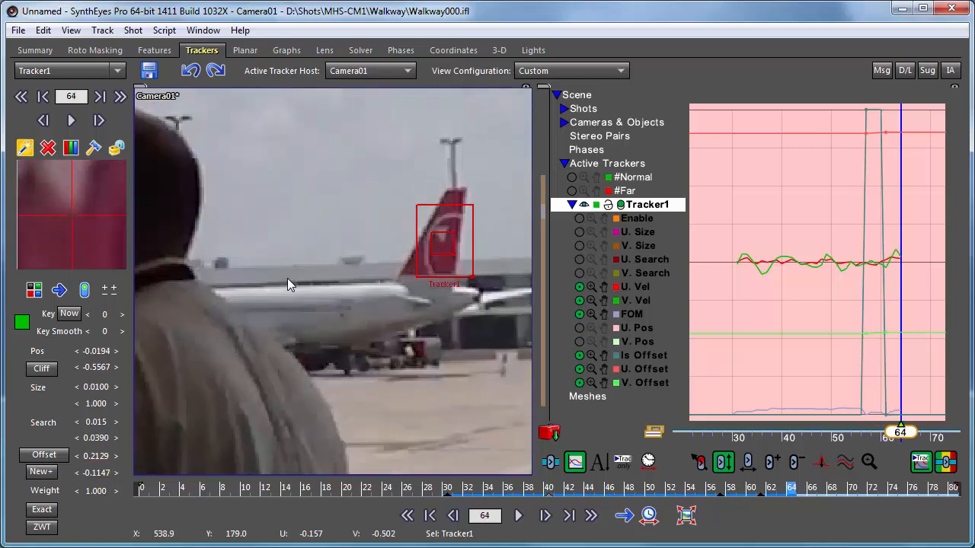
scroll(287, 278, "down", 2)
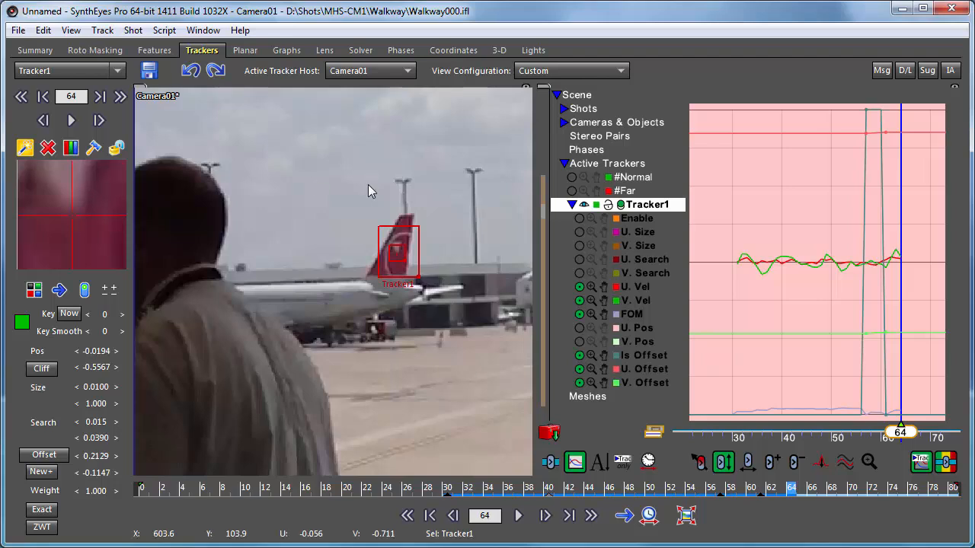
scroll(77, 242, "down", 2)
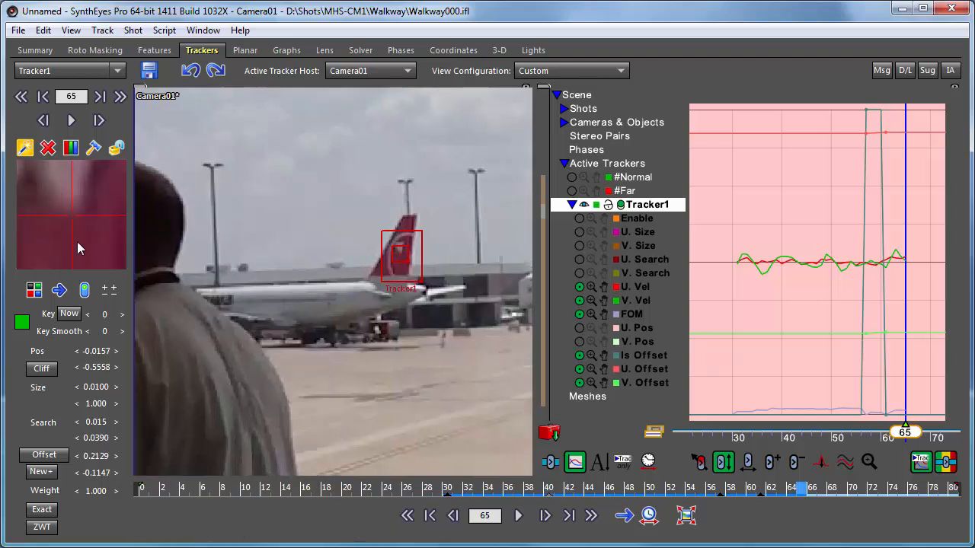
scroll(77, 242, "down", 1)
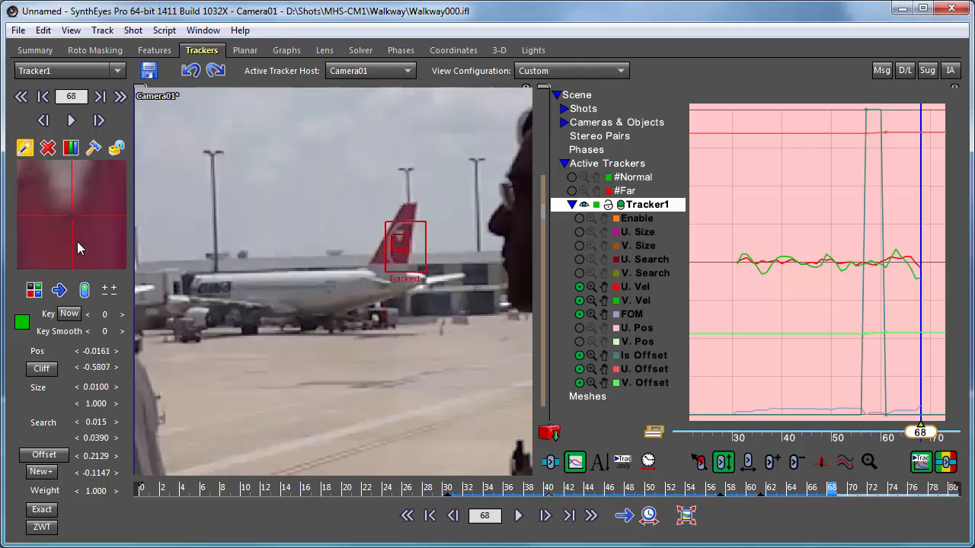
- Review the tracked tail fin position between frames 61 and 66, after the offset section
scroll(77, 241, "up", 5)
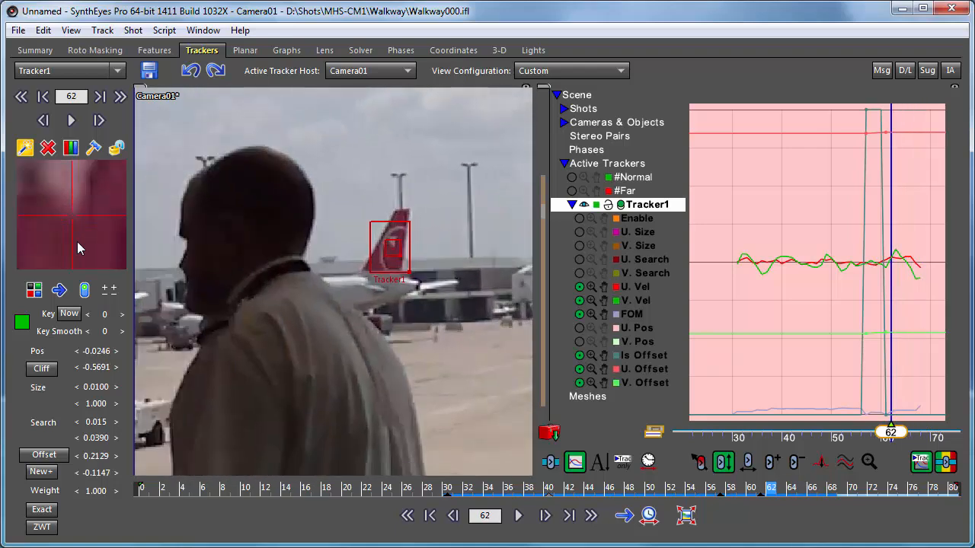
left_click_drag(811, 495, 761, 499)
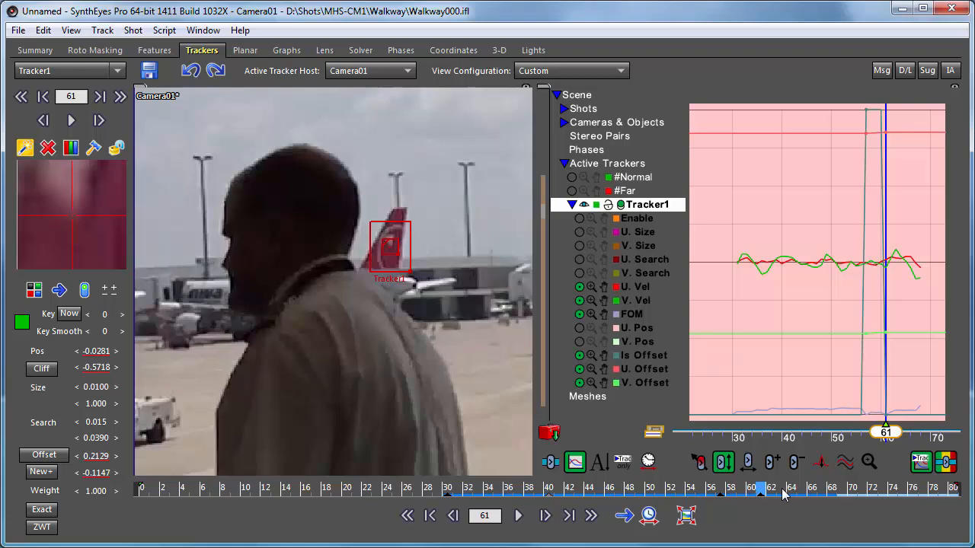
mouse_move(785, 495)
left_mouse_down()
mouse_move(703, 499)
mouse_move(801, 495)
left_mouse_up()
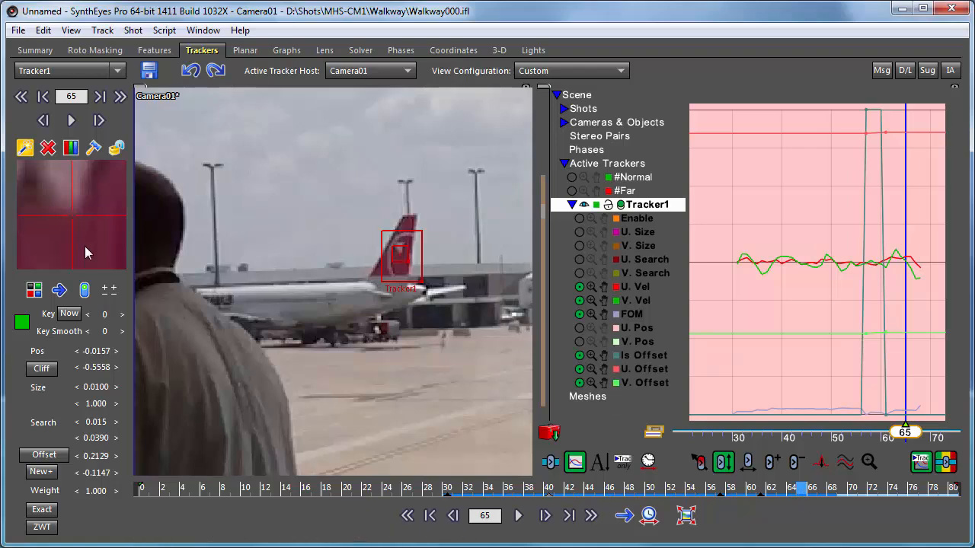
mouse_move(806, 495)
left_mouse_down()
mouse_move(711, 494)
mouse_move(807, 499)
left_mouse_up()
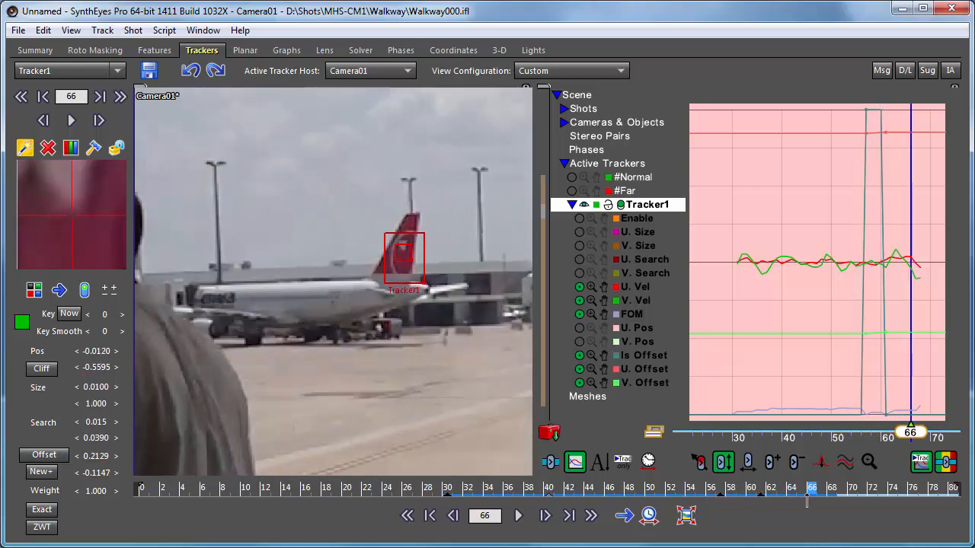
- Lock Tracker1 at frame 66 and undo the lock
left_click(116, 149)
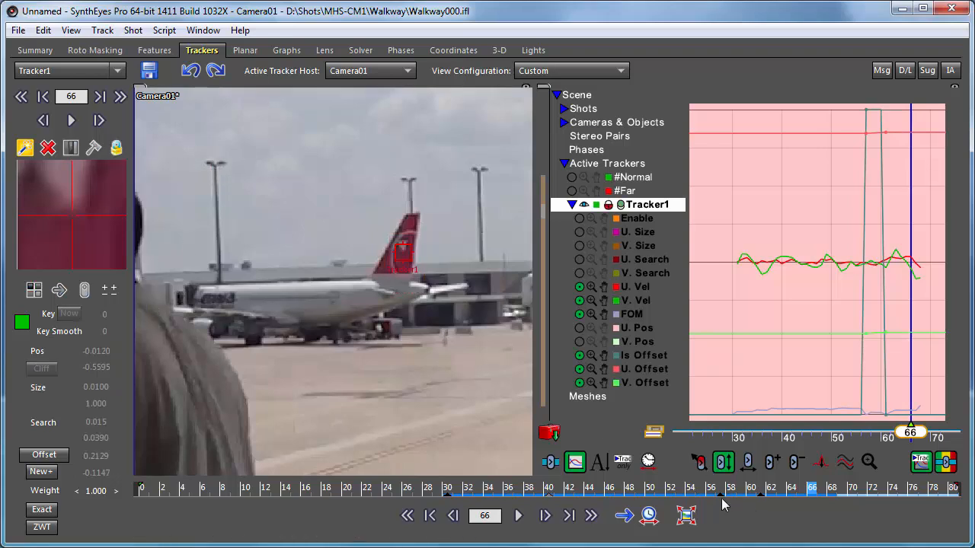
mouse_move(813, 494)
left_mouse_down()
mouse_move(676, 492)
mouse_move(808, 499)
left_mouse_up()
left_click(193, 72)
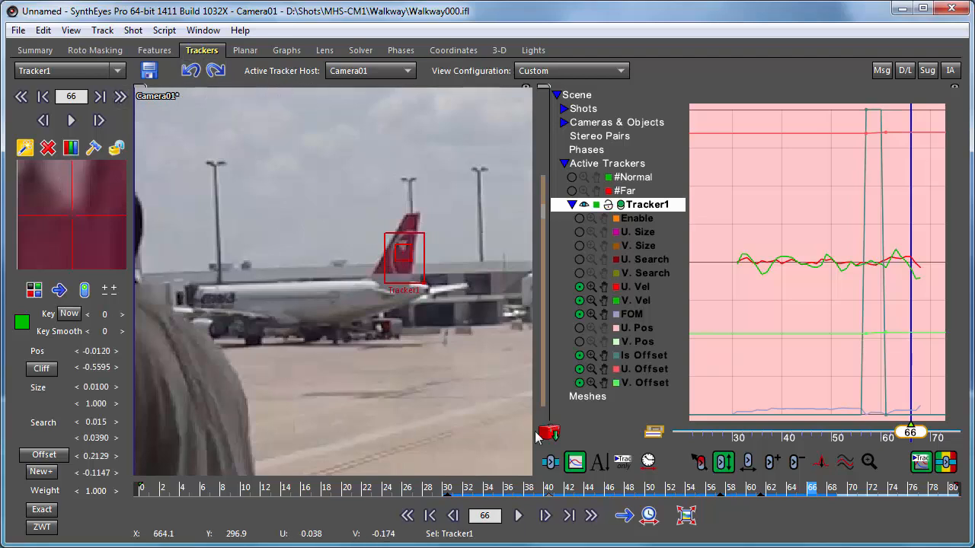
- Track from frame 68 to 69, turn on offset tracking, and move the tracked area to the lamp post's head, offset 0.2421, 0.2028
left_click(831, 493)
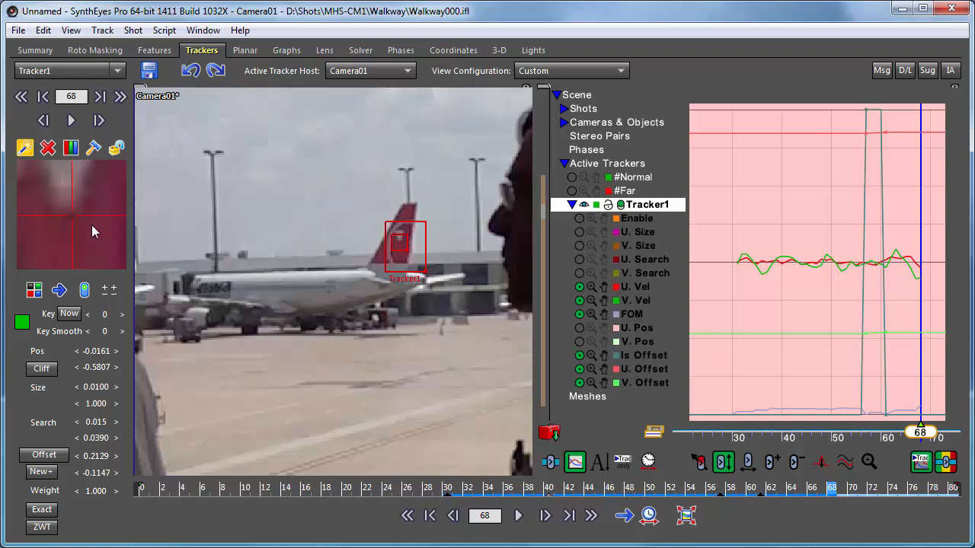
key("s")
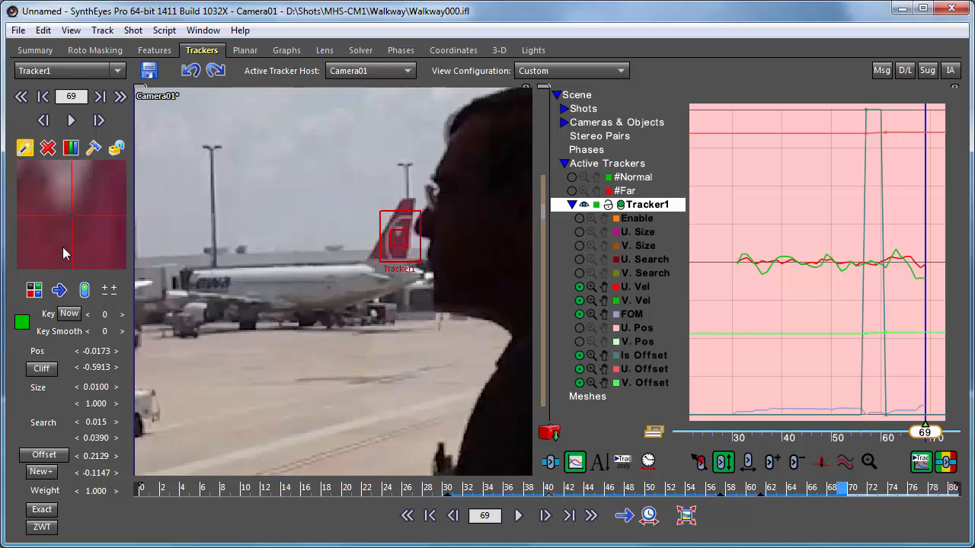
mouse_move(843, 489)
left_mouse_down()
mouse_move(872, 488)
mouse_move(852, 488)
mouse_move(872, 473)
mouse_move(833, 474)
mouse_move(872, 460)
mouse_move(841, 450)
left_mouse_up()
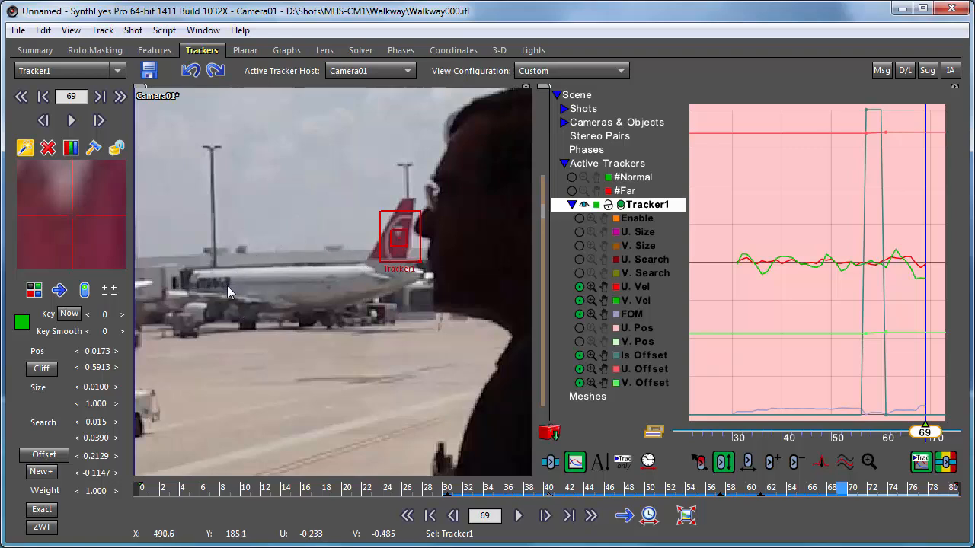
left_click(38, 456)
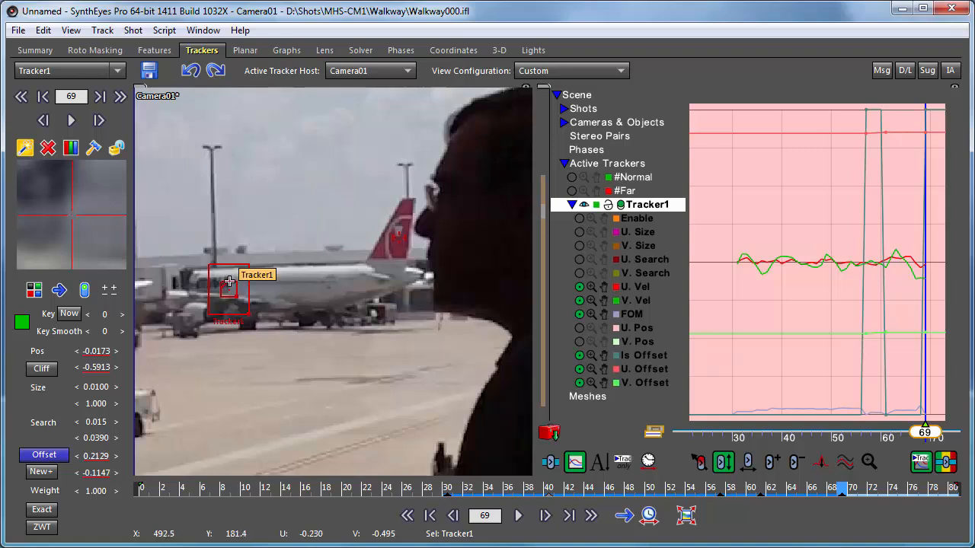
left_click_drag(229, 281, 206, 146)
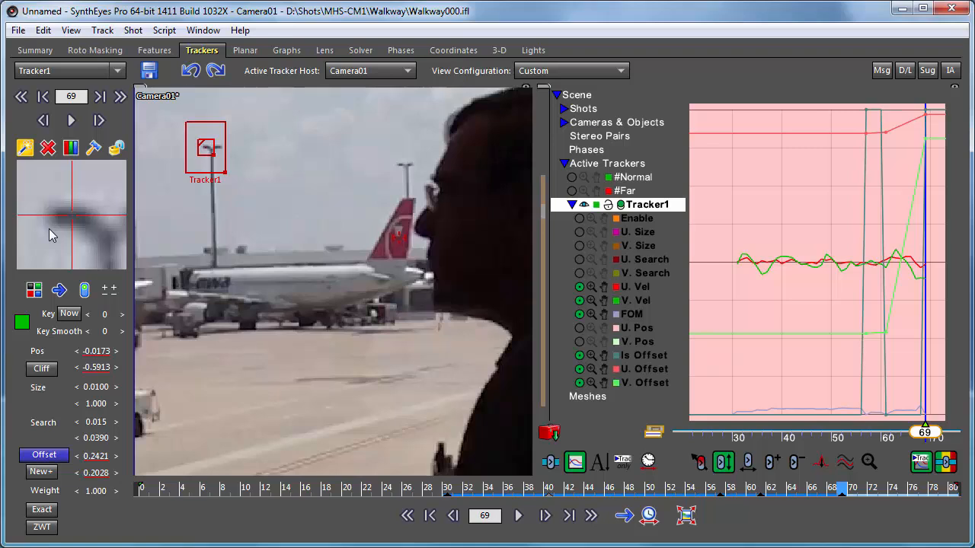
- Track the lamp post's head forward to frame 72, where the tail fin mark reappears behind the second person
scroll(49, 229, "down", 4)
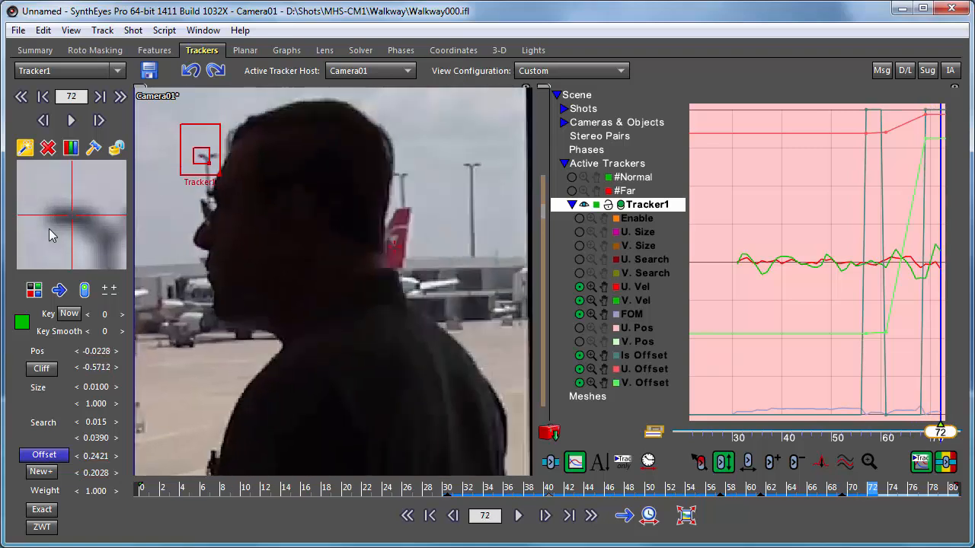
scroll(49, 229, "up", 1)
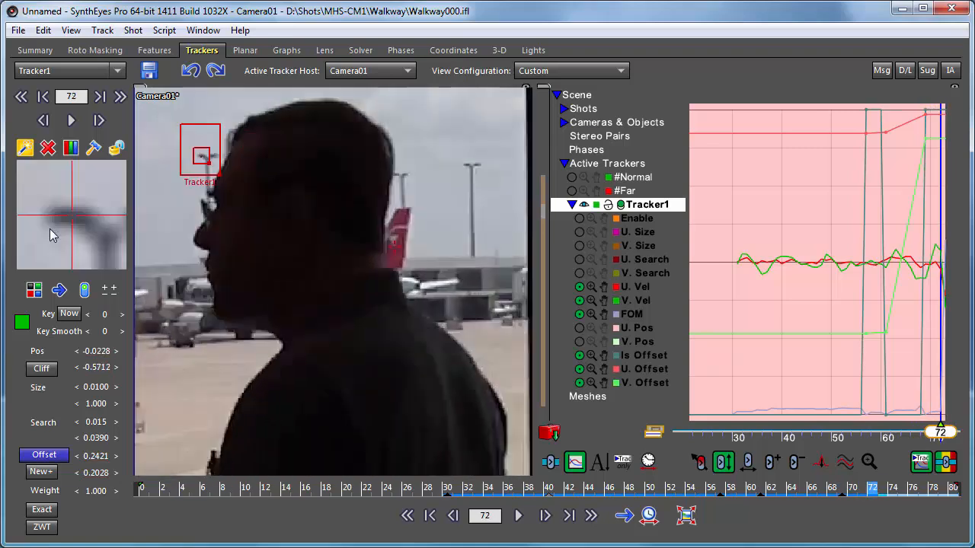
scroll(49, 228, "down", 1)
scroll(49, 229, "up", 1)
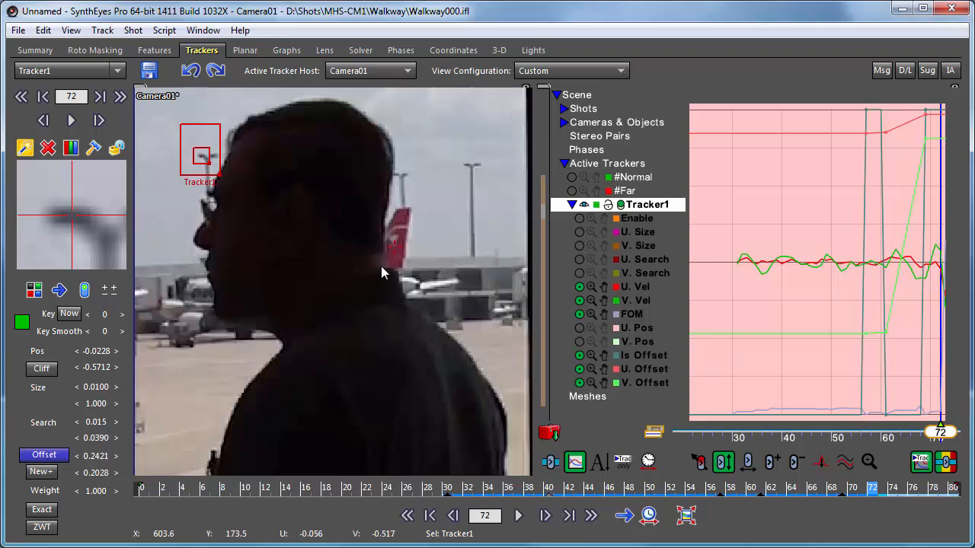
- Realign Tracker1's final position on the tail fin's white mark at frame 72, giving an offset of 0.2416, 0.2009
scroll(388, 265, "up", 5)
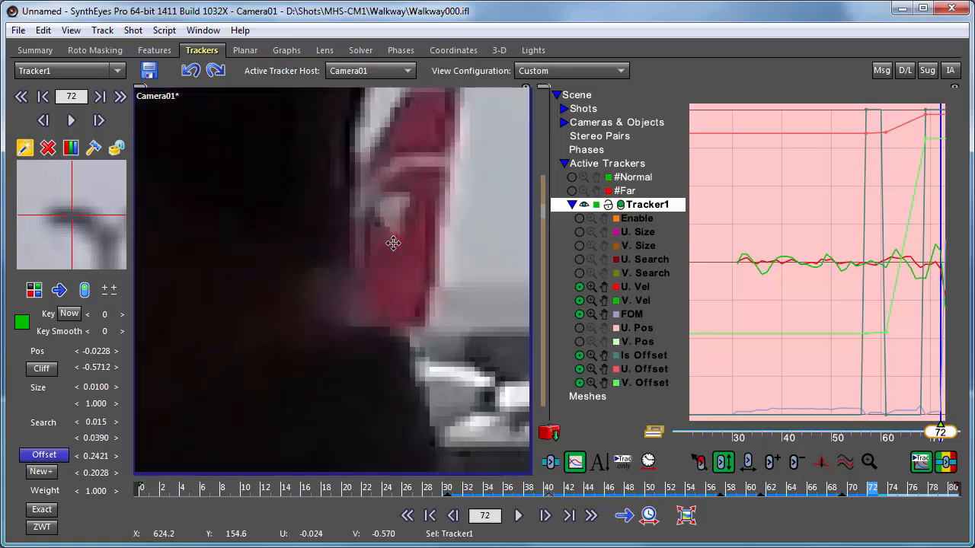
left_click_drag(393, 243, 393, 238)
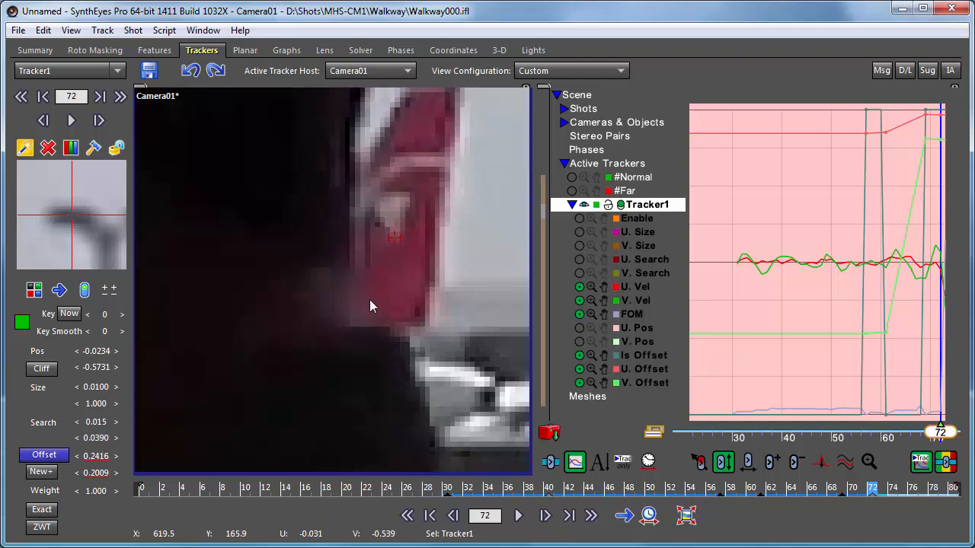
scroll(370, 301, "down", 5)
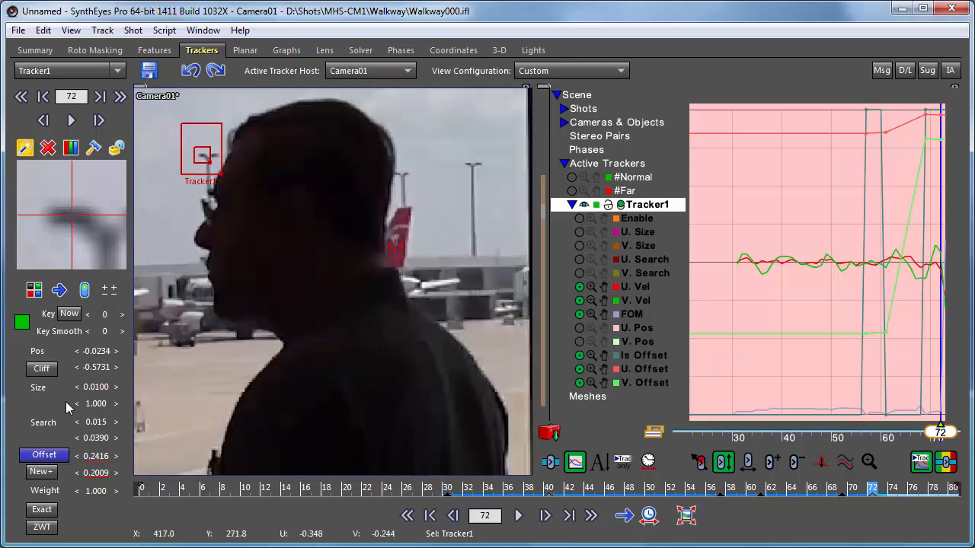
- Turn off offset tracking at frame 72 and track the tail fin directly forward to frame 80
left_click(34, 456)
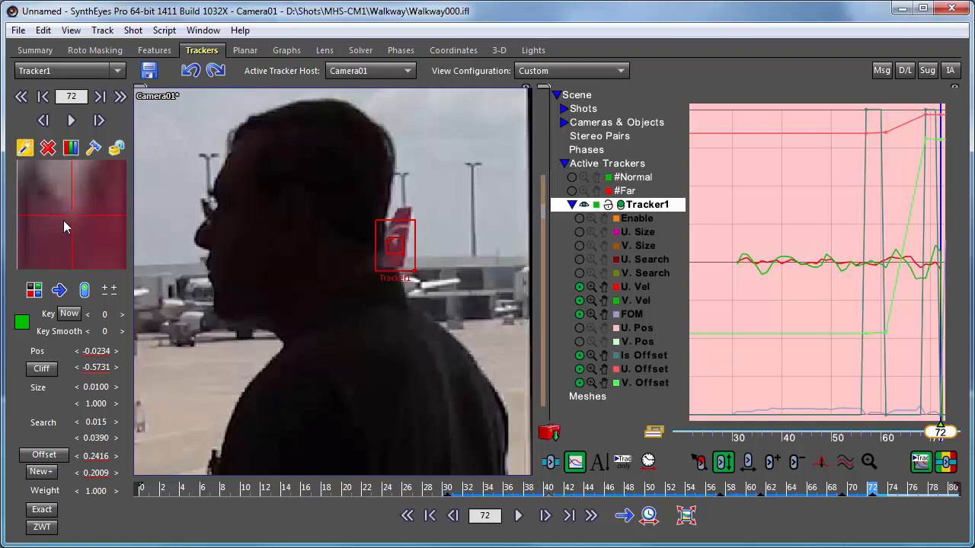
scroll(64, 219, "down", 5)
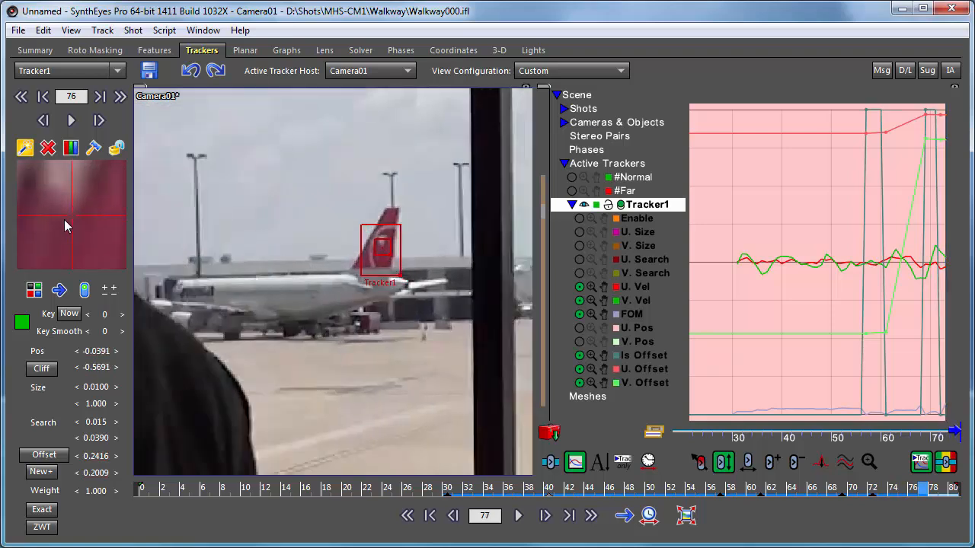
scroll(64, 219, "down", 3)
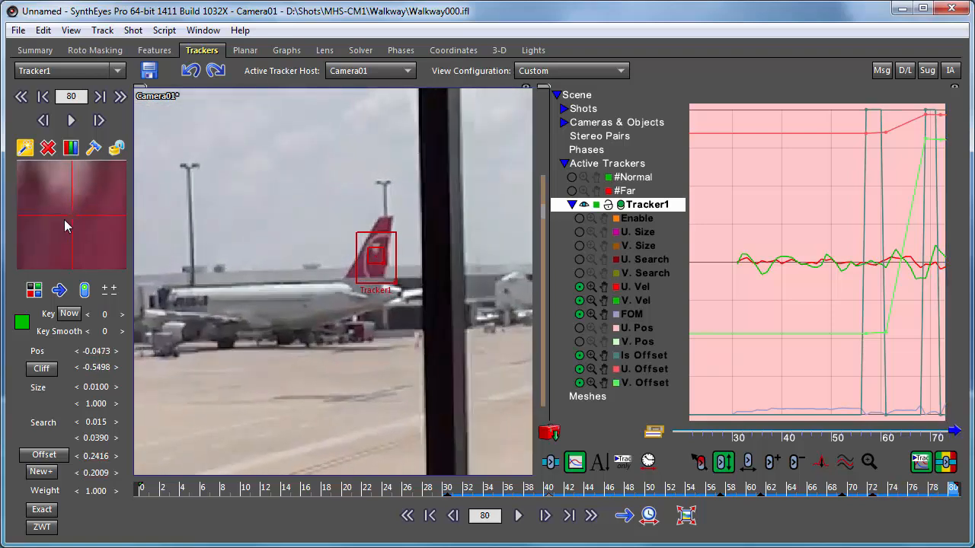
- Review Tracker1's path on the tail fin from frame 80 back to its starting frame 30
scroll(64, 219, "up", 2)
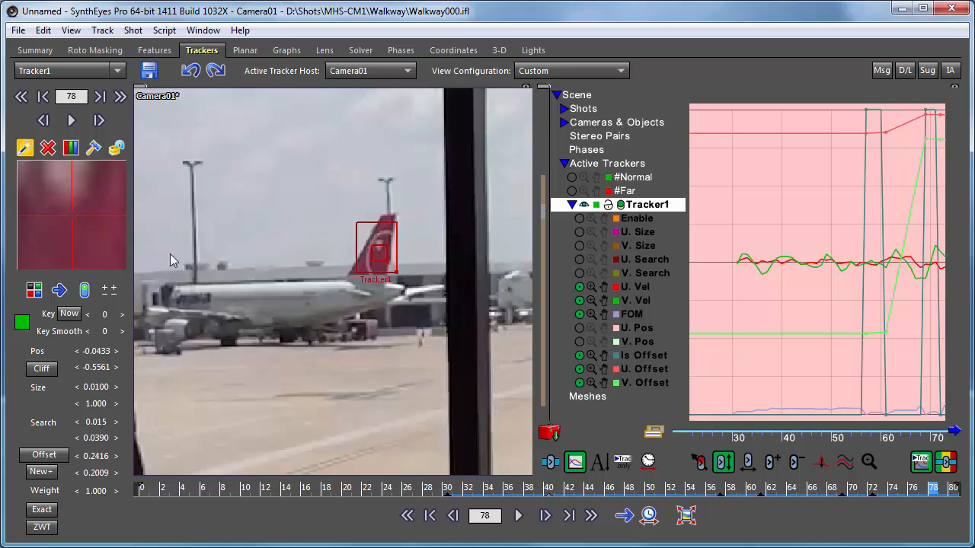
scroll(253, 267, "down", 2)
scroll(259, 265, "up", 1)
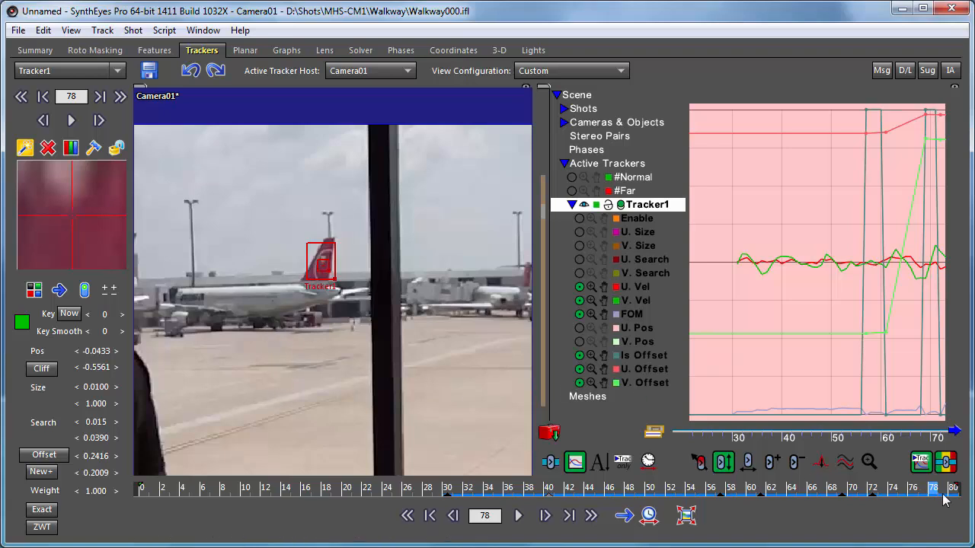
left_click_drag(958, 487, 795, 511)
left_click_drag(716, 509, 667, 507)
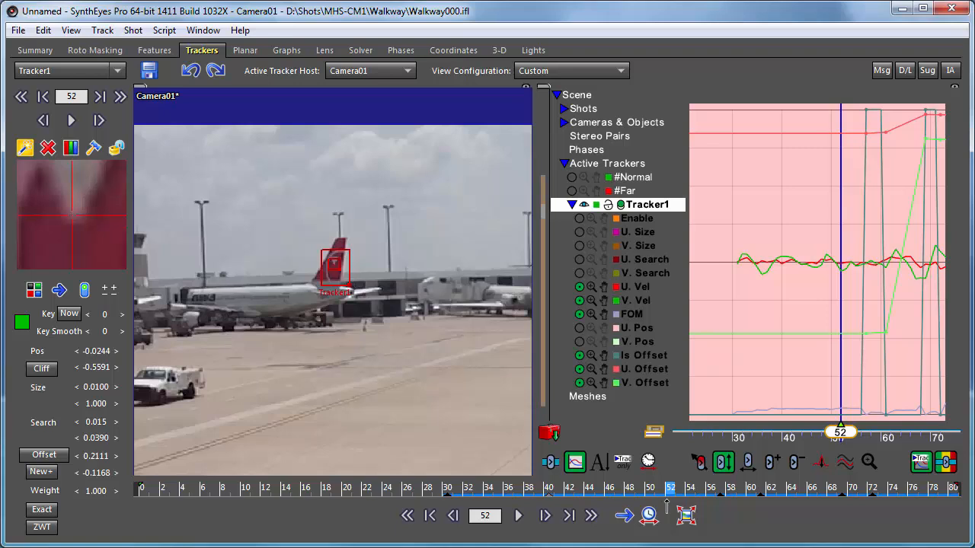
left_click_drag(667, 503, 450, 480)
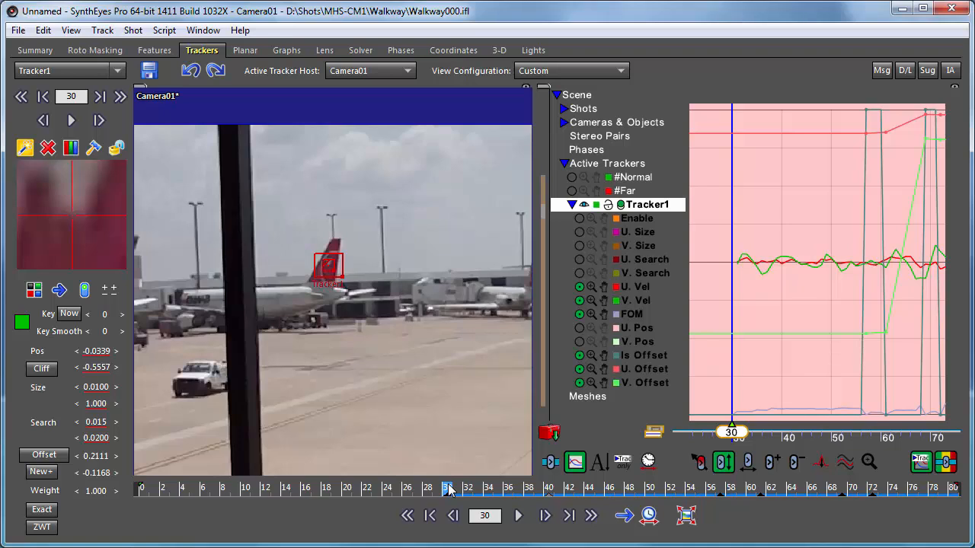
- Show Tracker1's keys over the whole shot at frame 30 and switch its tracking direction to backward
left_click(550, 462)
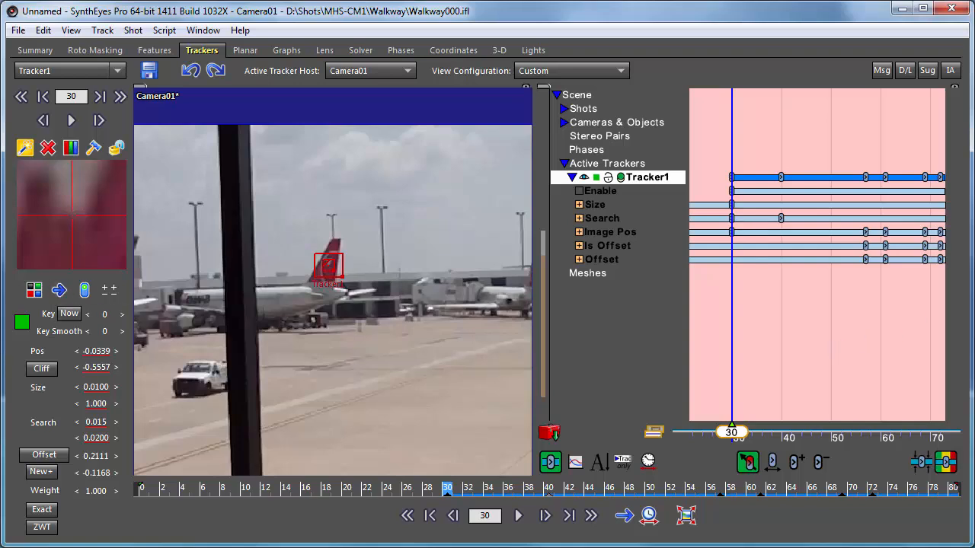
right_click_drag(771, 328, 742, 328)
middle_click_drag(742, 328, 808, 335)
right_click_drag(808, 335, 826, 343)
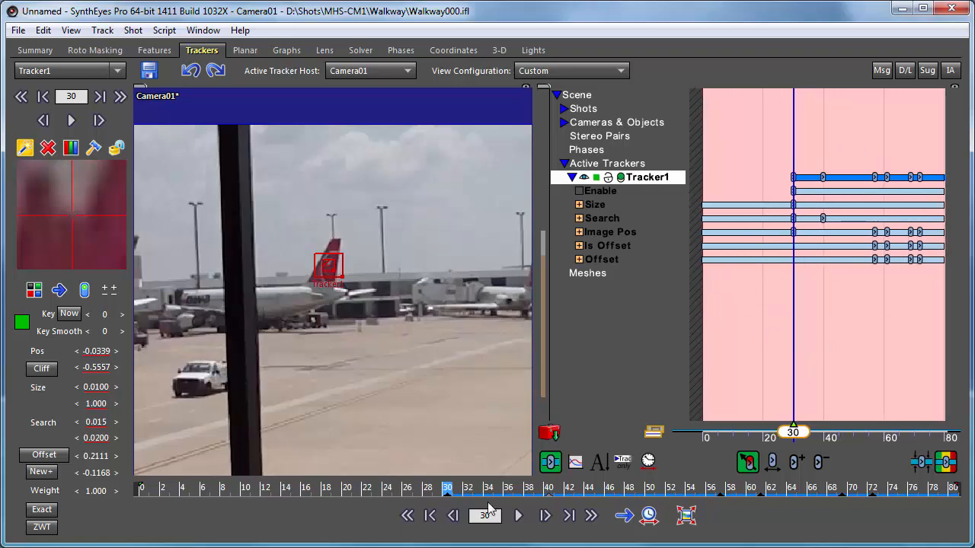
left_click(59, 290)
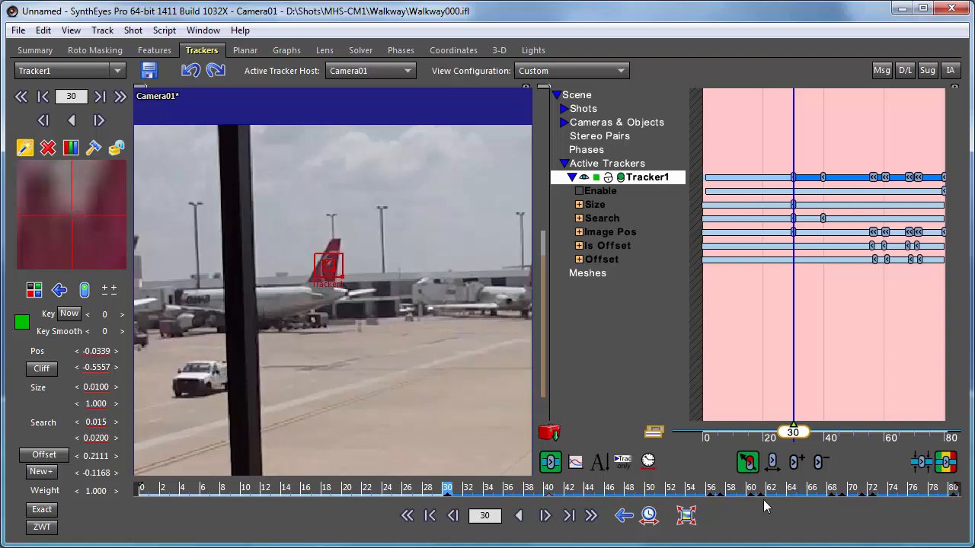
- Play the shot backward from frame 80 with Tracker1's curves shown, extending the tail fin track to frame 26
left_click(120, 96)
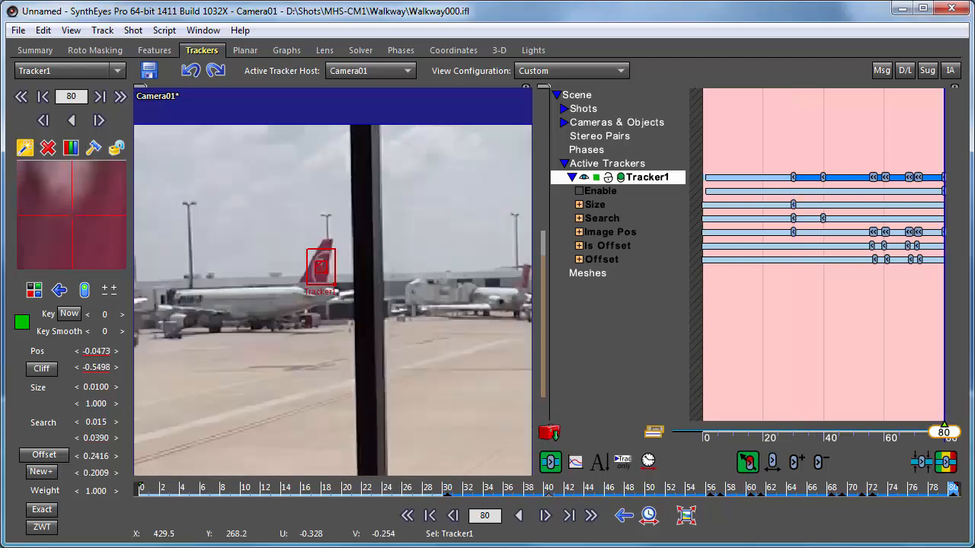
left_click(71, 121)
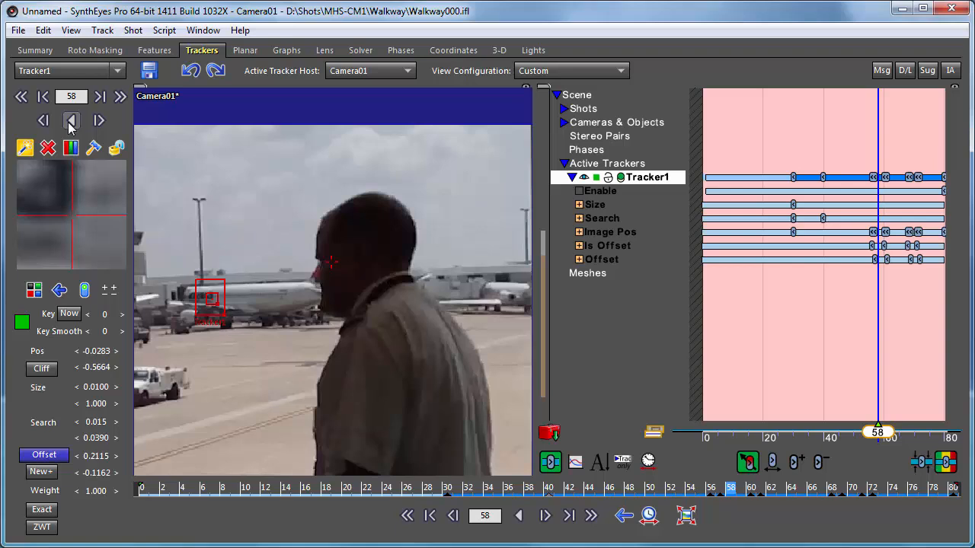
left_click(71, 121)
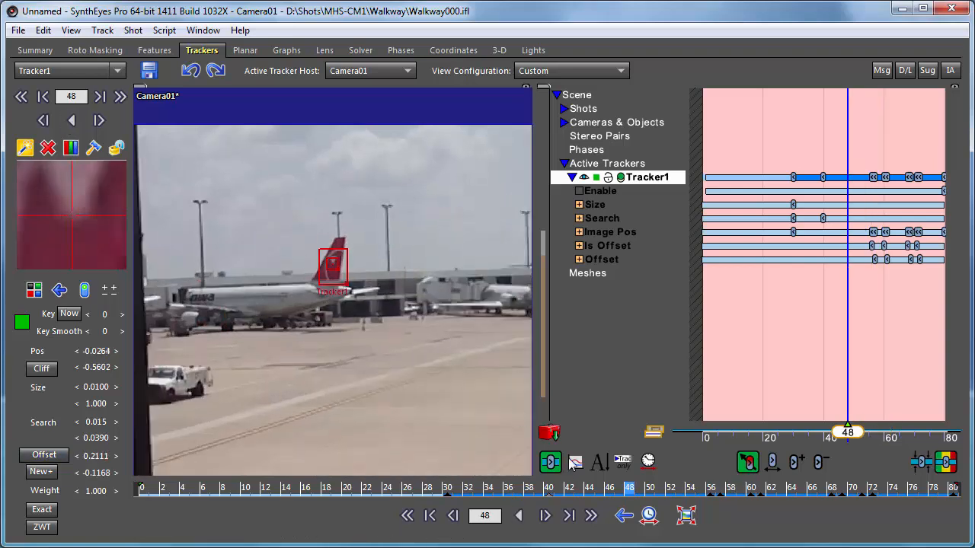
left_click(575, 462)
left_click(71, 121)
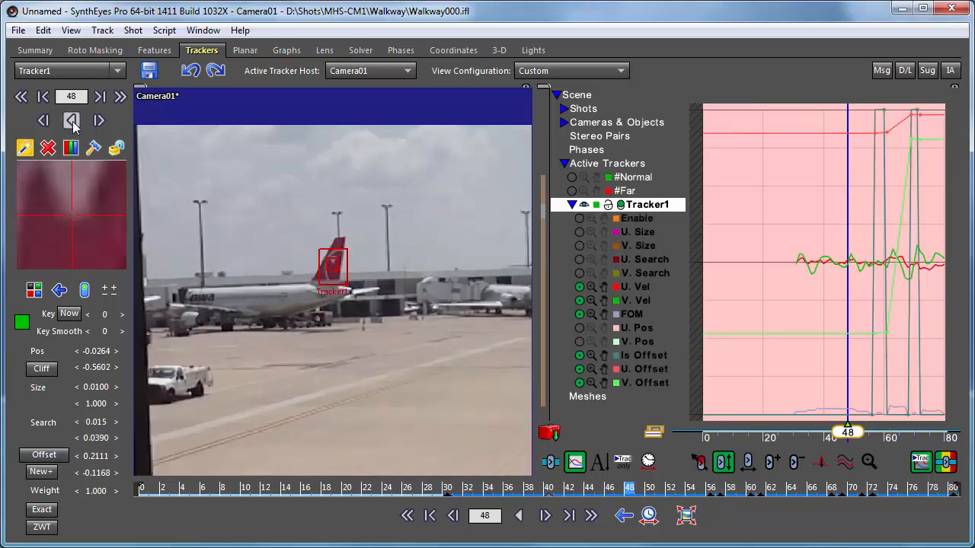
left_click(71, 121)
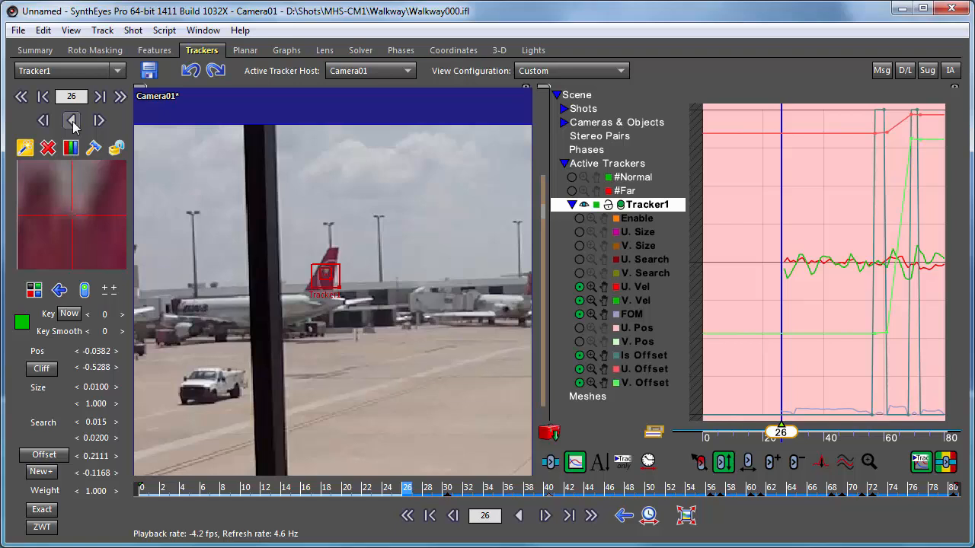
- Track the tail fin a few frames farther back, return to frame 28, and set the vertical search size to 0.0420
scroll(65, 257, "up", 3)
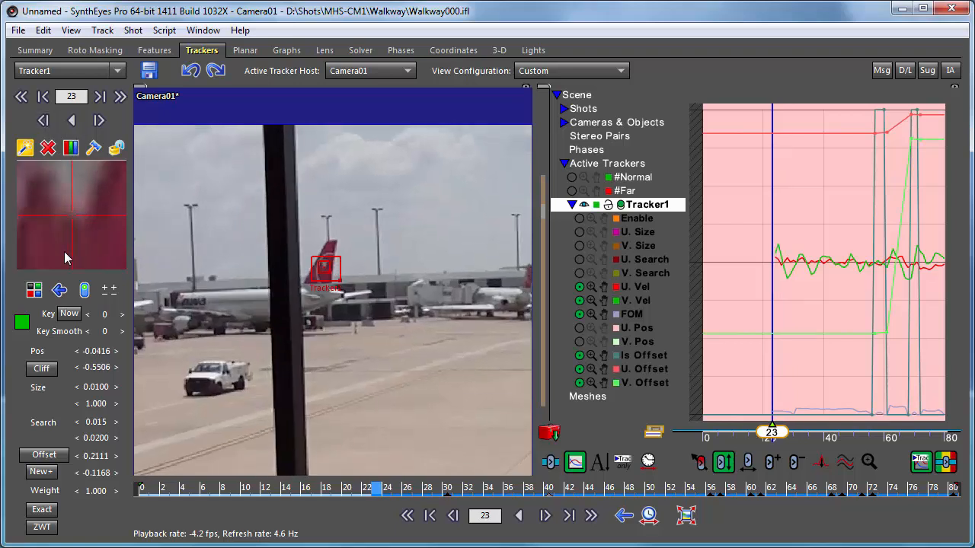
scroll(65, 257, "up", 1)
scroll(66, 258, "down", 5)
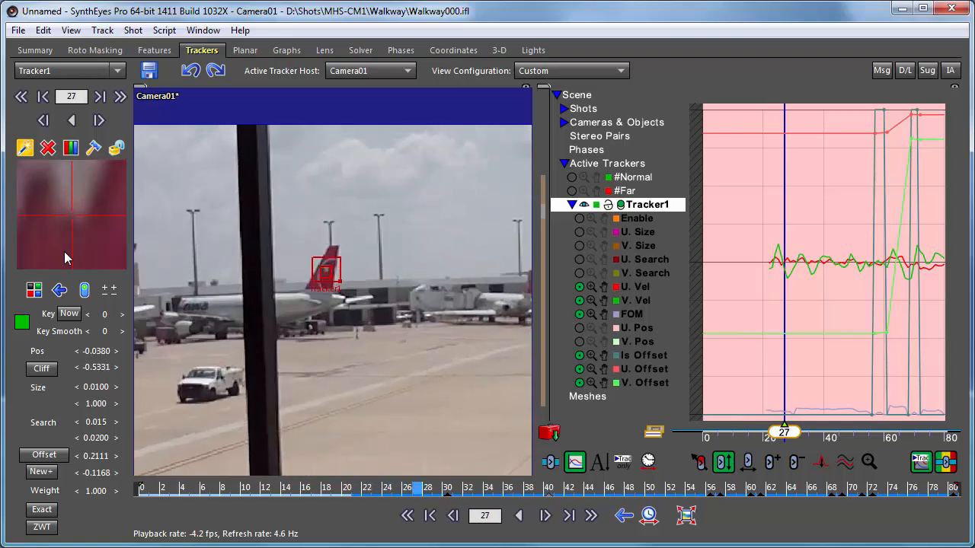
scroll(65, 257, "down", 1)
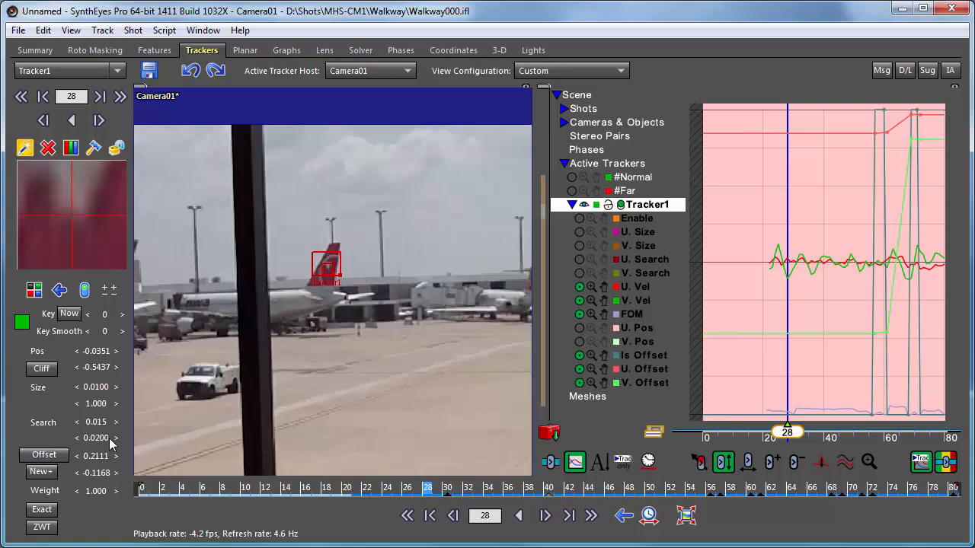
left_click_drag(81, 439, 98, 439)
- Retrack the tail fin backward from frame 28 until the window post covers it, and return to frame 21
scroll(64, 210, "up", 6)
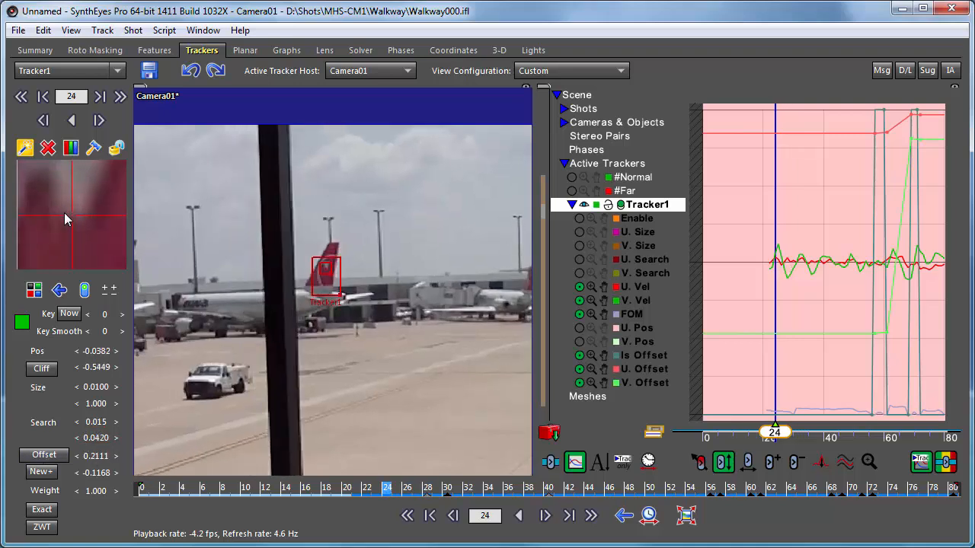
scroll(64, 214, "up", 1)
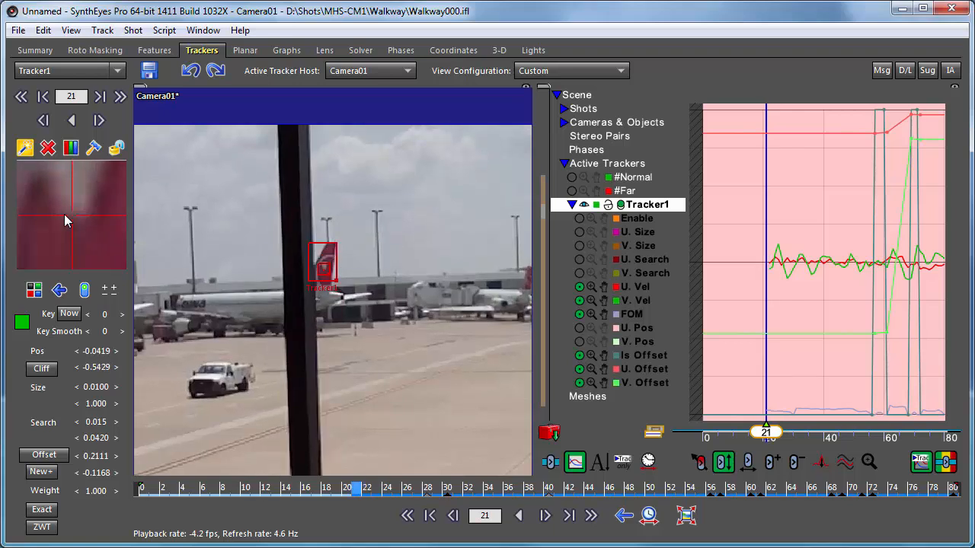
scroll(47, 226, "up", 2)
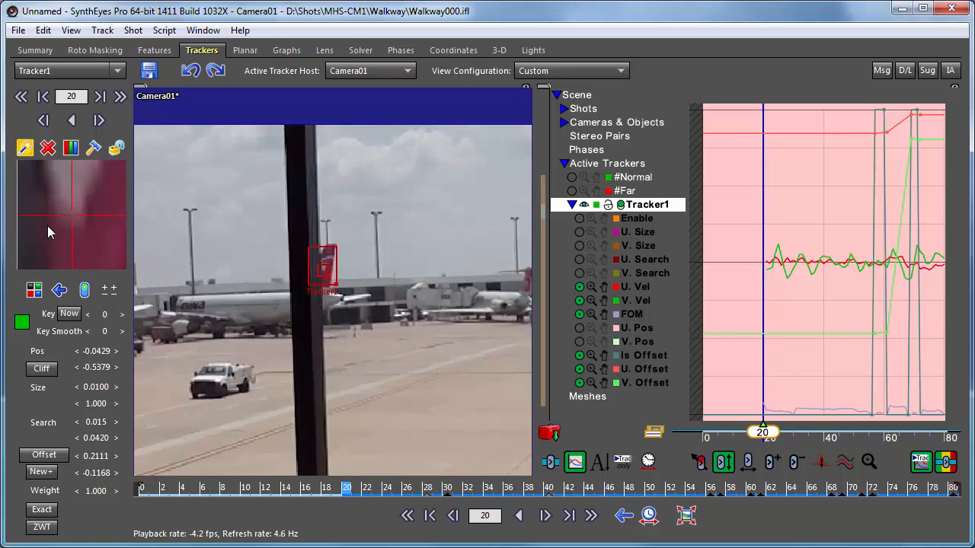
scroll(48, 226, "down", 1)
scroll(48, 225, "down", 1)
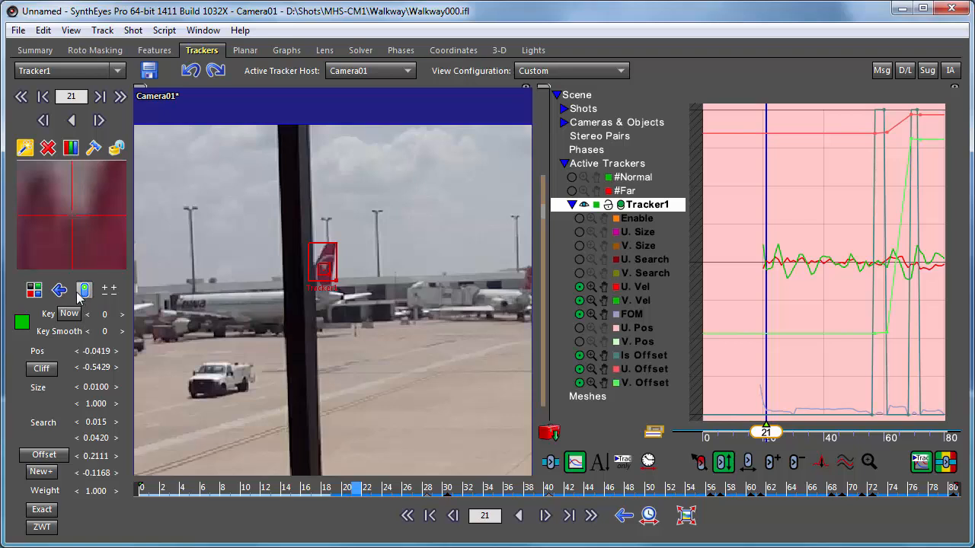
- Turn on offset tracking at frame 21, align the offset area on the fuselage at 0.2115, -0.1202, and track backward to frame 18
left_click(31, 459)
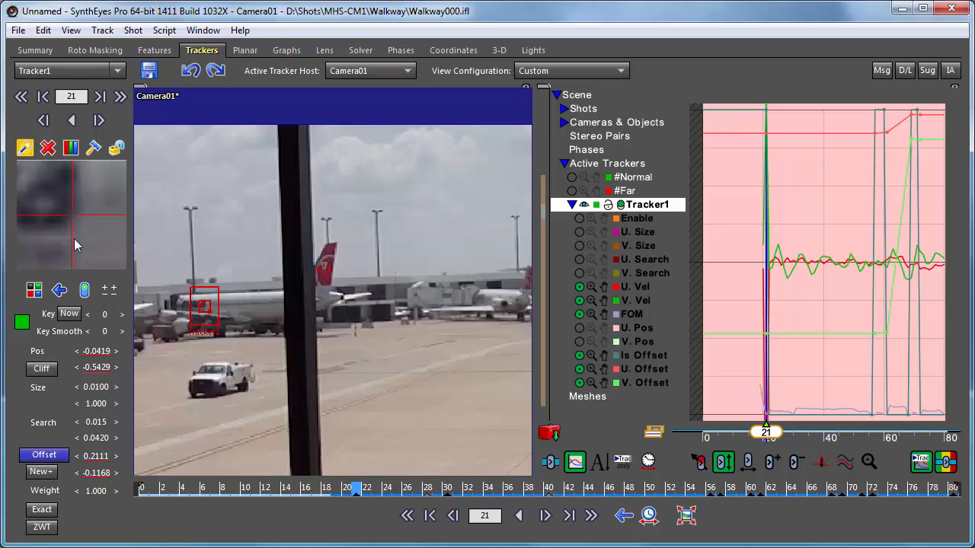
left_click_drag(62, 240, 61, 236)
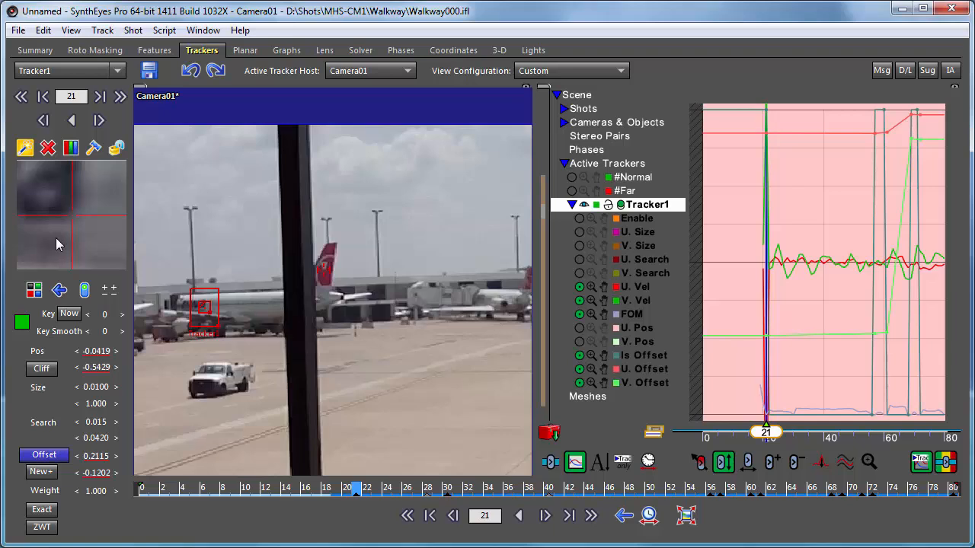
key("comma")
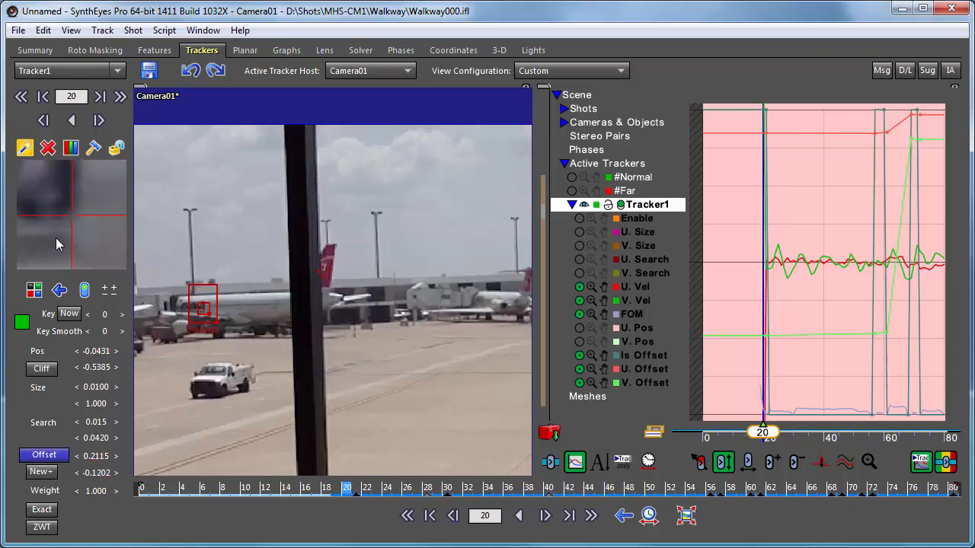
key("comma")
key("comma")
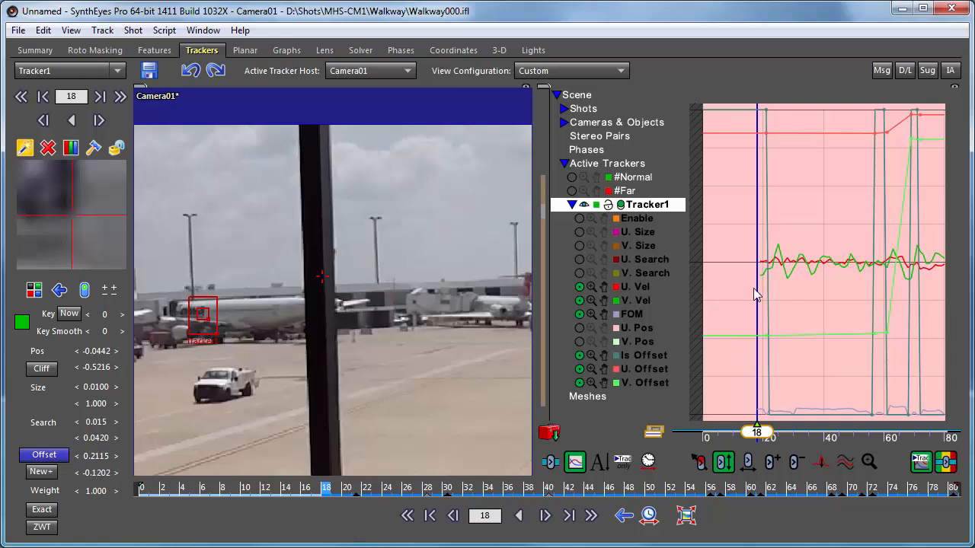
scroll(752, 286, "up", 3)
right_click_drag(752, 287, 746, 286)
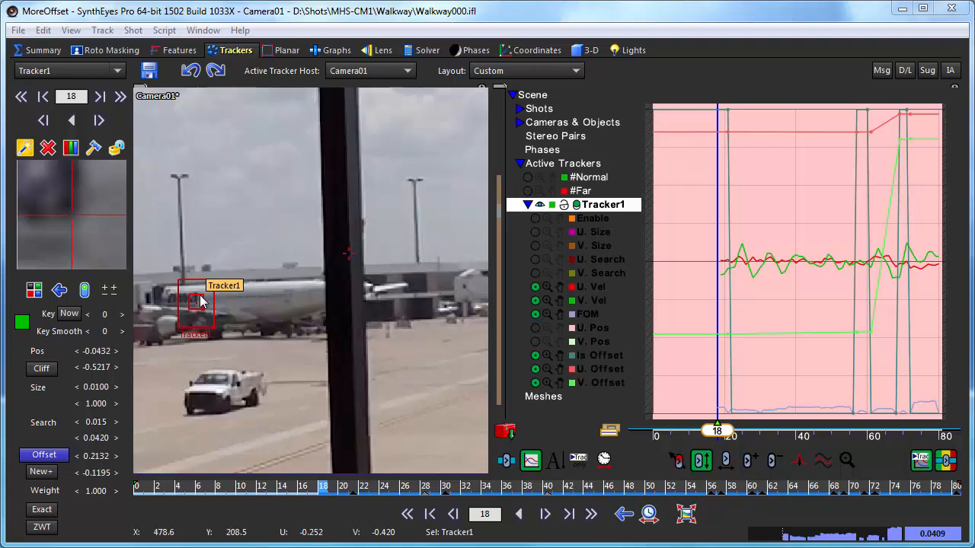
- Move the offset area to the lamp post's head at frame 18, offset 0.2445, 0.1941, and track backward to frame 12
left_click_drag(201, 302, 176, 179)
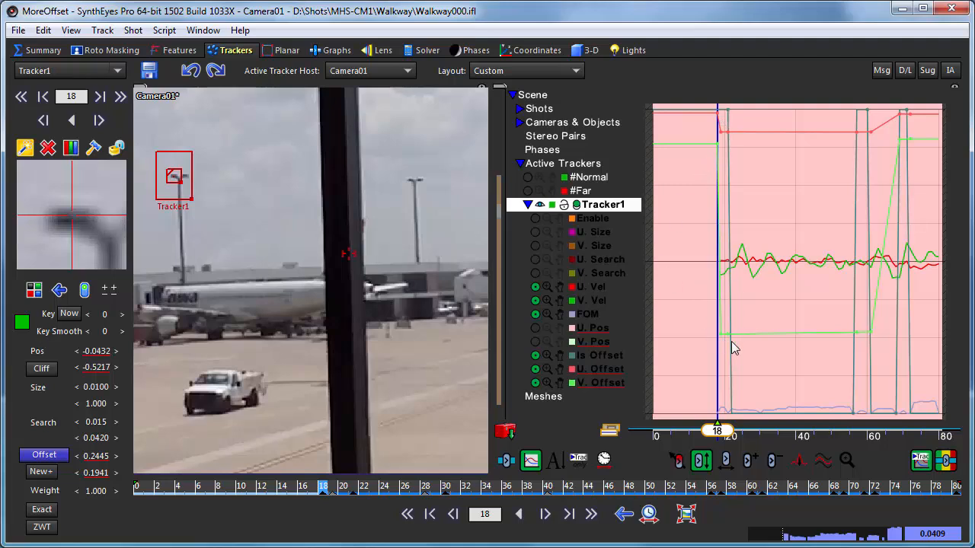
mouse_move(731, 342)
scroll(72, 223, "up", 1)
scroll(73, 223, "up", 4)
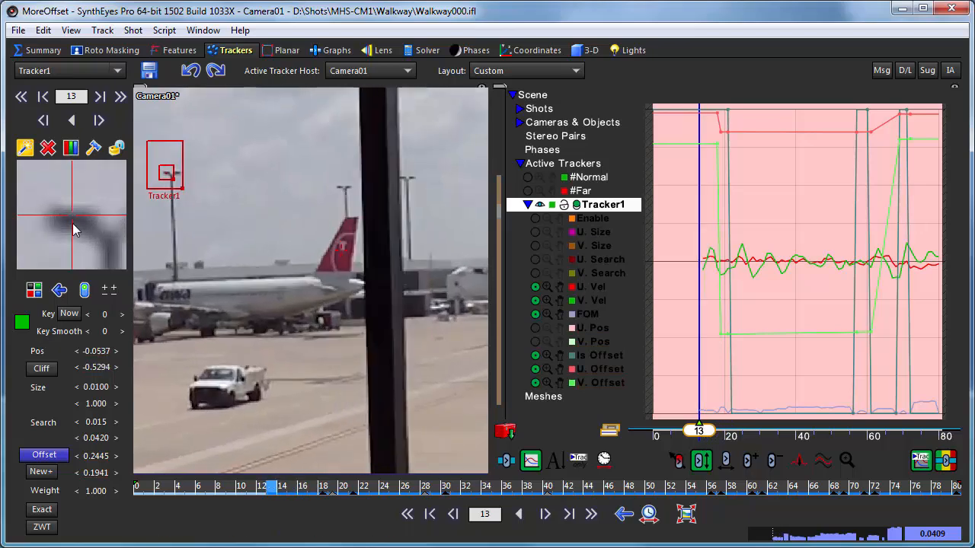
scroll(72, 223, "up", 1)
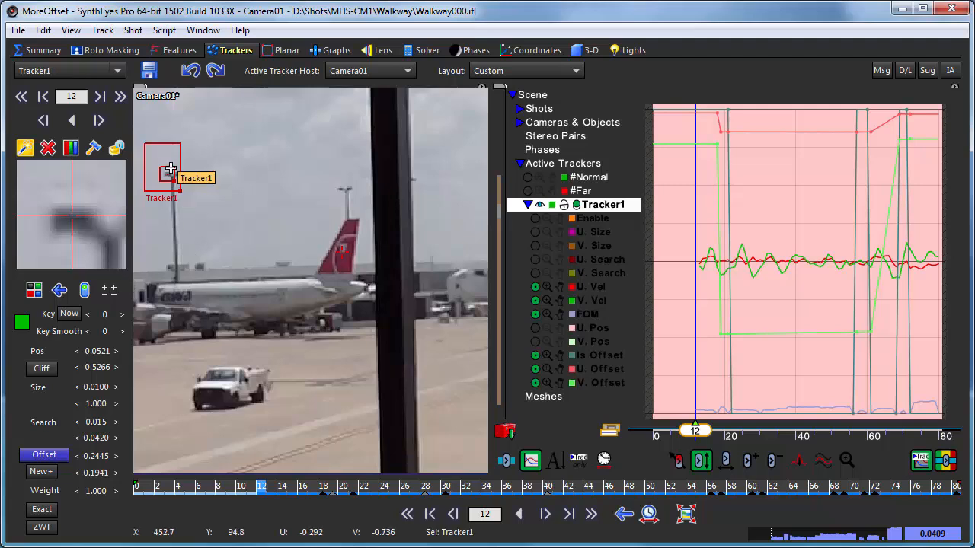
- Move the offset area to the dark object above the fuselage at frame 12, offset 0.1931, -0.0281, and track backward to frame 0
left_click_drag(171, 169, 203, 264)
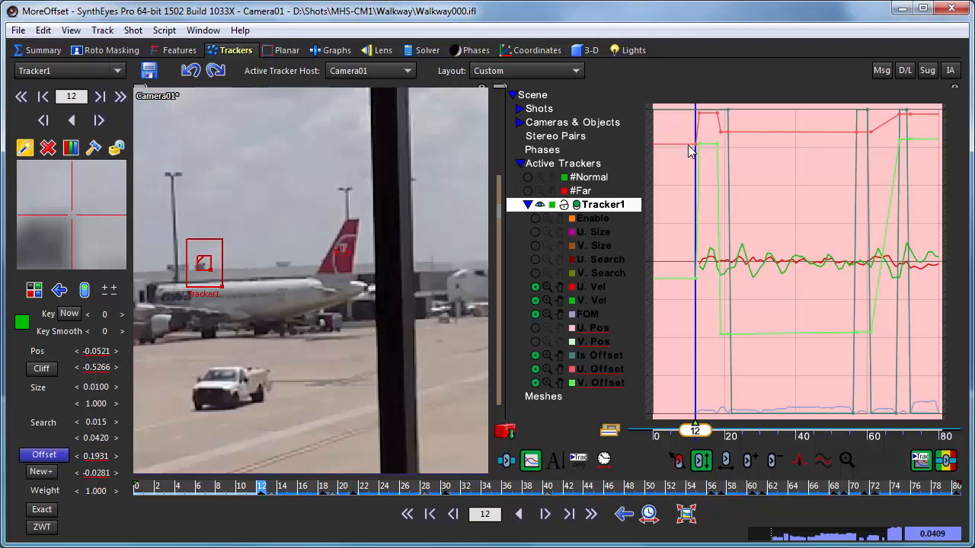
scroll(81, 233, "up", 9)
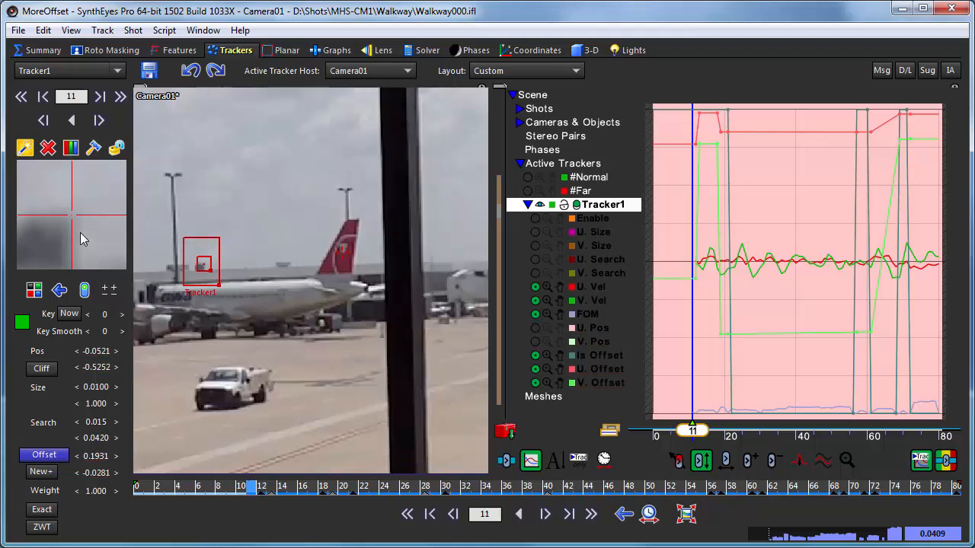
scroll(80, 232, "down", 3)
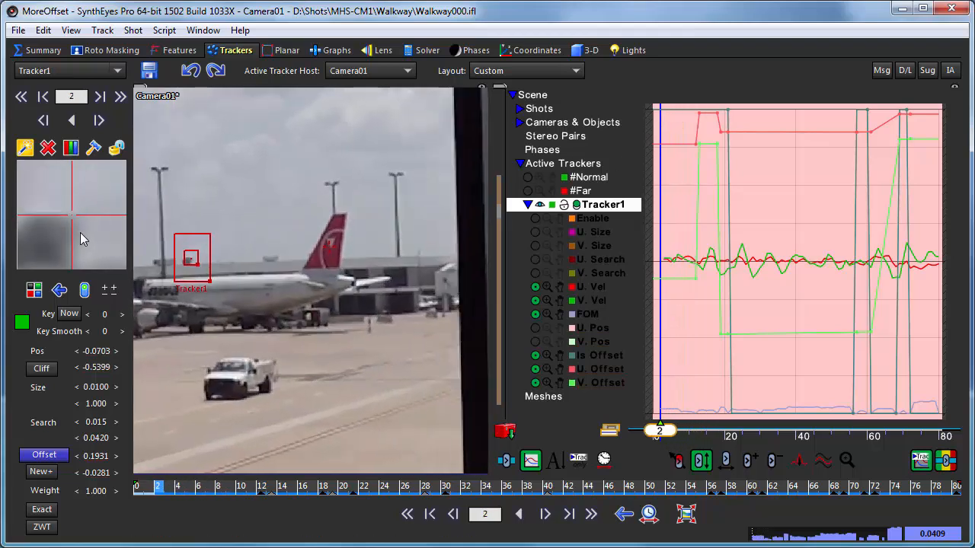
scroll(80, 232, "down", 16)
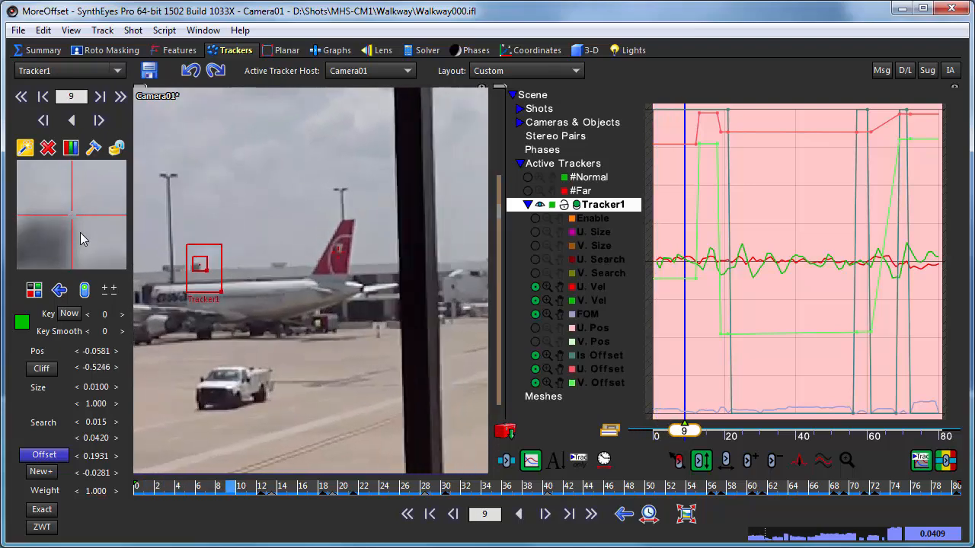
scroll(80, 232, "up", 19)
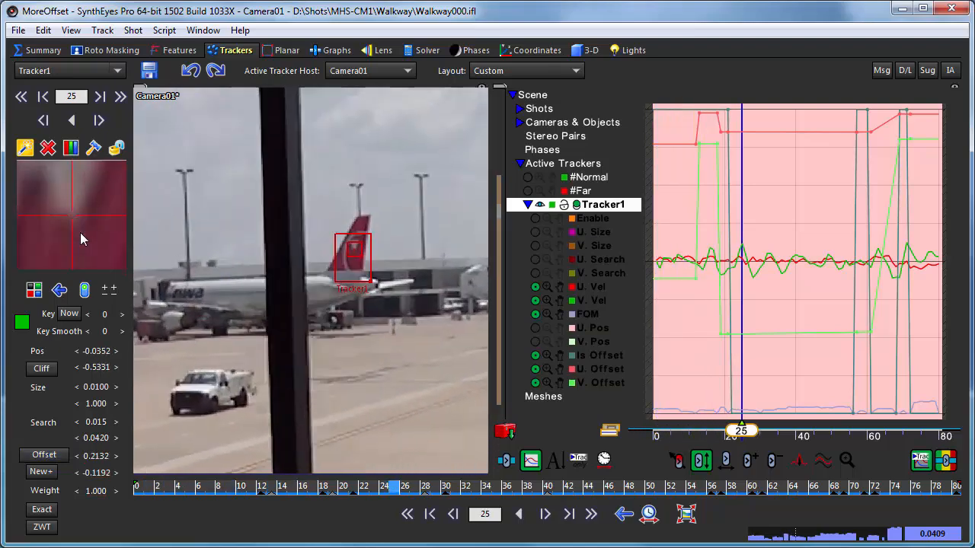
scroll(80, 235, "up", 4)
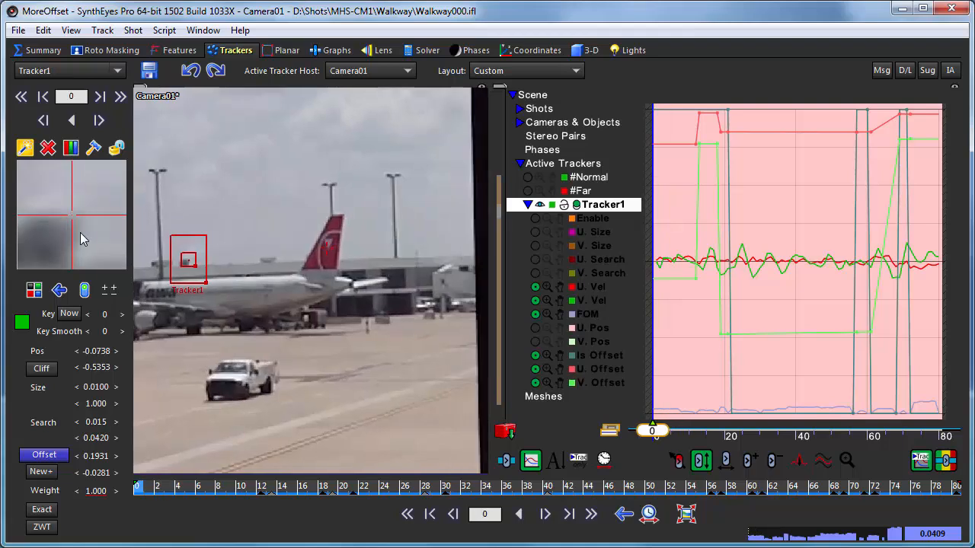